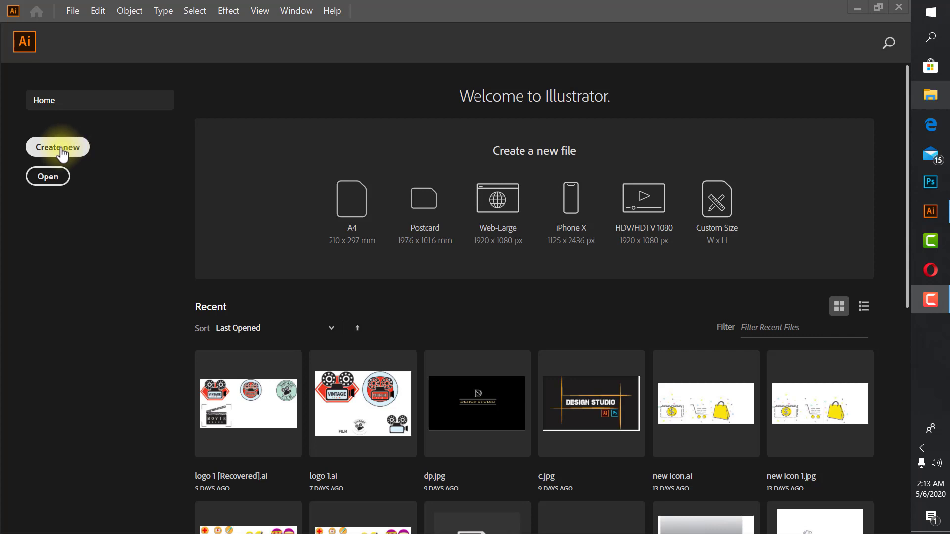
- Start a new document, look through the Recent, Saved and Mobile presets, and choose the Art & Illustration category
{"action": "left_click", "coordinate": [63, 149]}
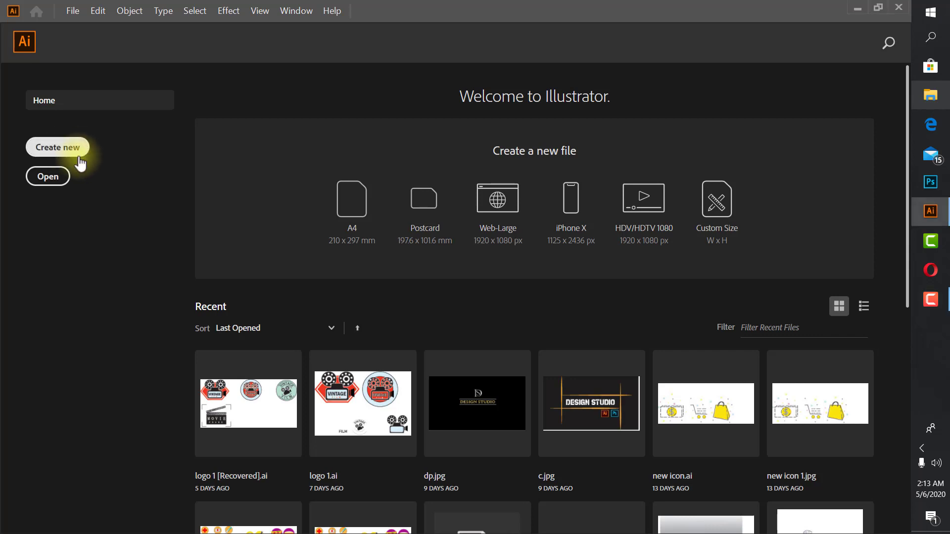
{"action": "left_click", "coordinate": [71, 148]}
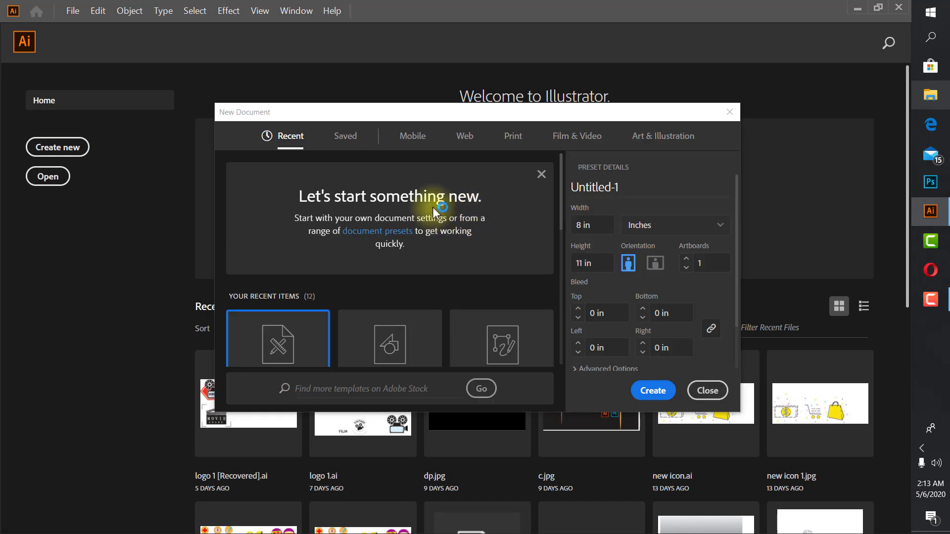
{"action": "scroll", "coordinate": [435, 289], "scroll_direction": "down", "scroll_amount": 4}
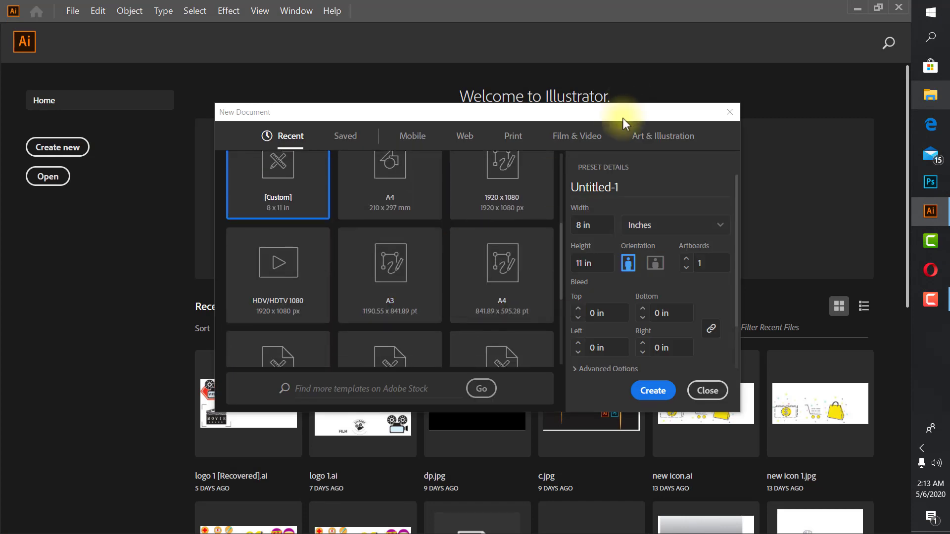
{"action": "scroll", "coordinate": [466, 248], "scroll_direction": "up", "scroll_amount": 4}
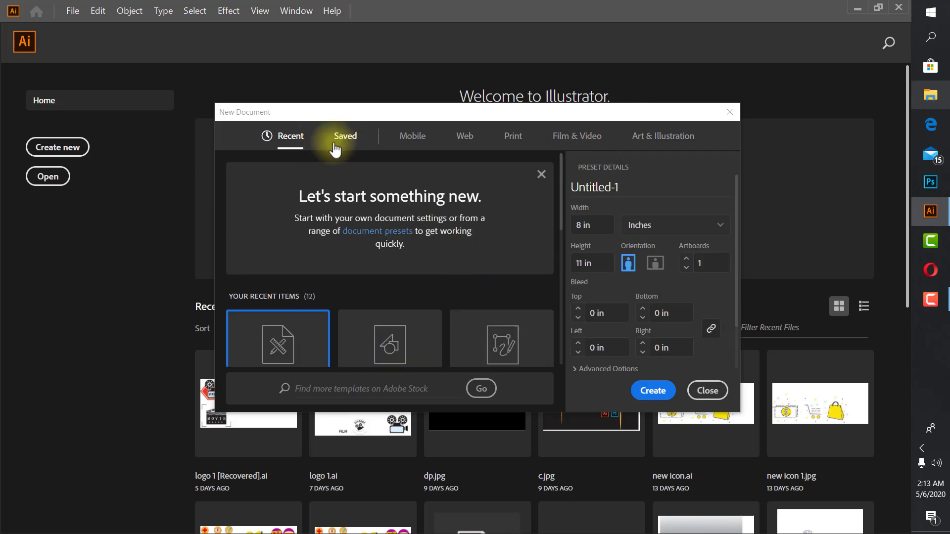
{"action": "scroll", "coordinate": [396, 250], "scroll_direction": "down", "scroll_amount": 4}
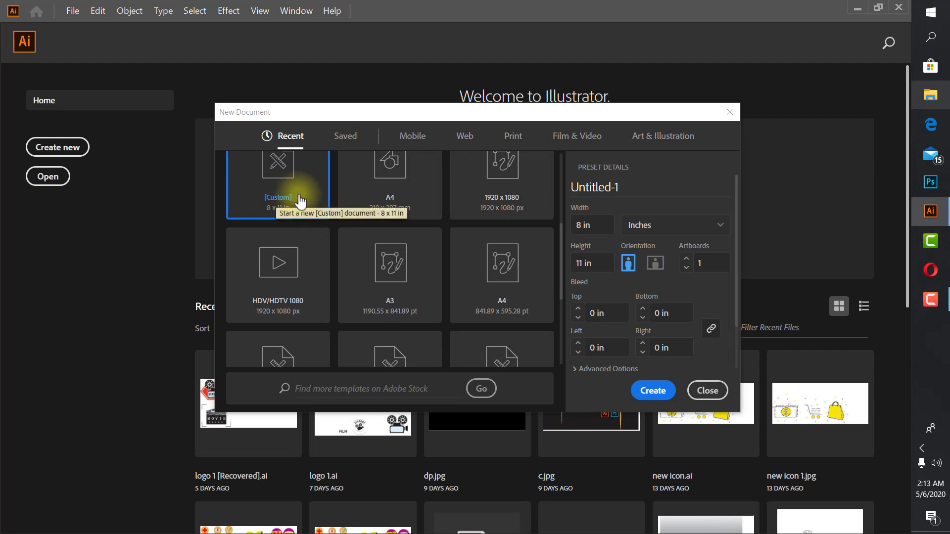
{"action": "left_click", "coordinate": [345, 141]}
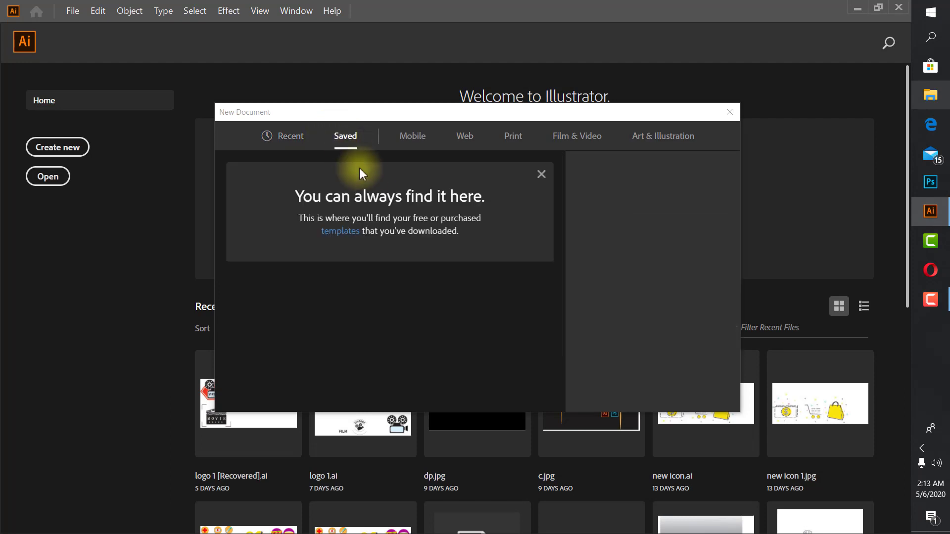
{"action": "left_click", "coordinate": [412, 137]}
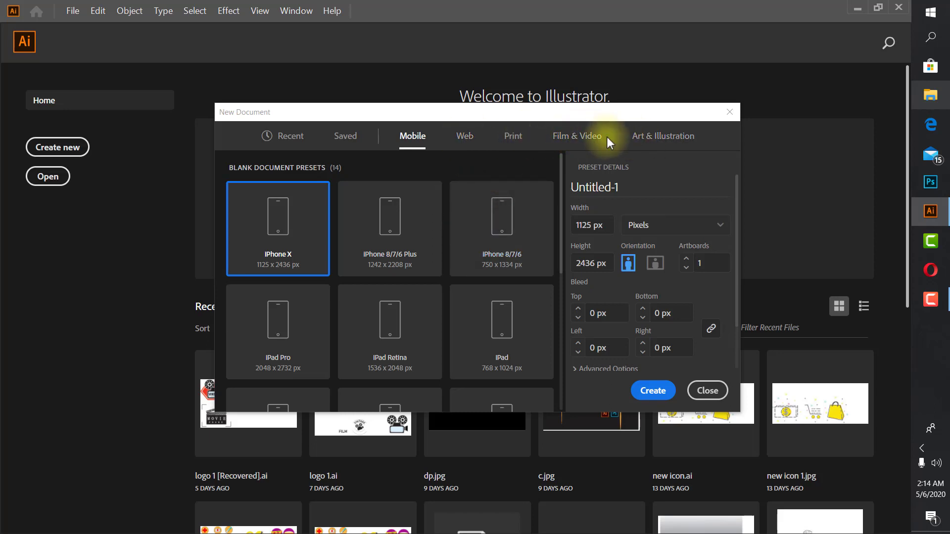
{"action": "left_click", "coordinate": [669, 144]}
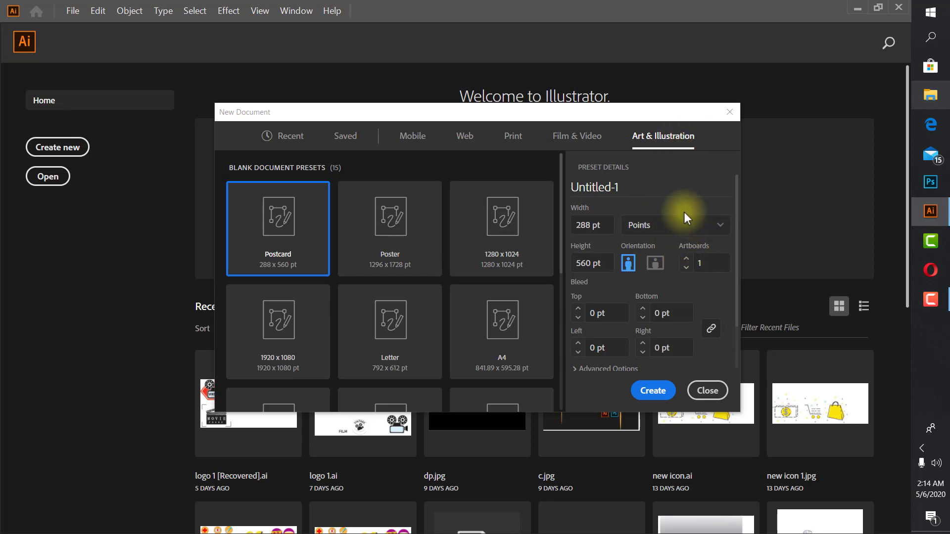
- Set the new document's measurement units to Inches
{"action": "left_click", "coordinate": [675, 228]}
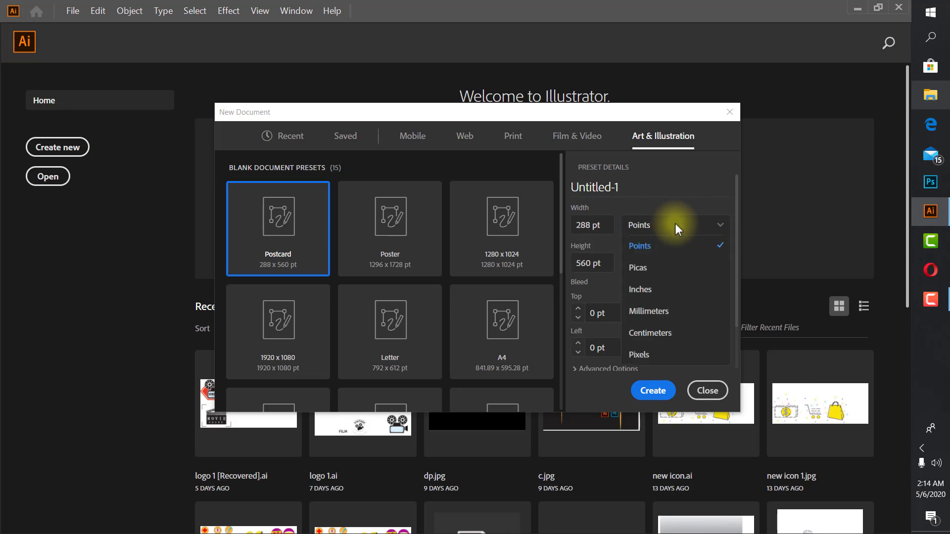
{"action": "left_click", "coordinate": [672, 296]}
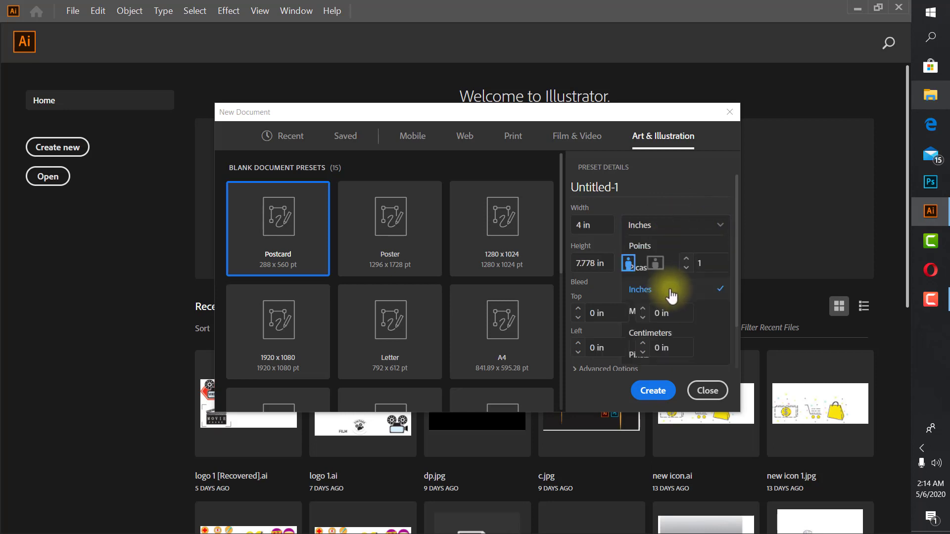
{"action": "left_click", "coordinate": [661, 230]}
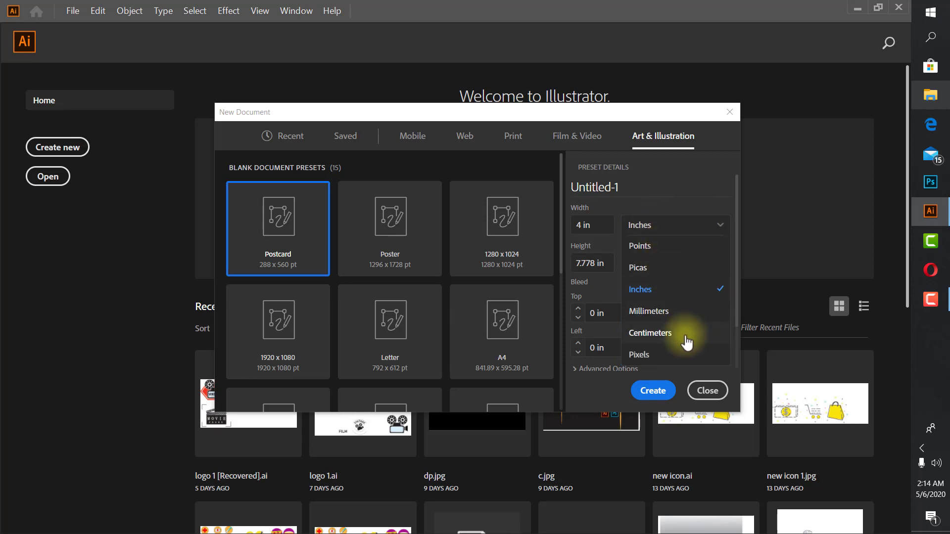
{"action": "left_click", "coordinate": [674, 289]}
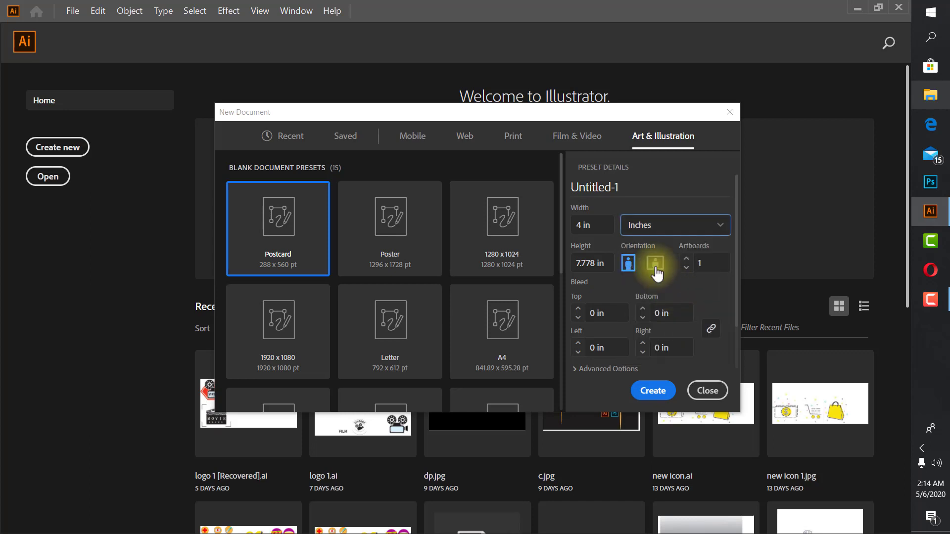
- Set the page to 4 in wide and 6 in high in portrait orientation, with one artboard
{"action": "left_click", "coordinate": [600, 228]}
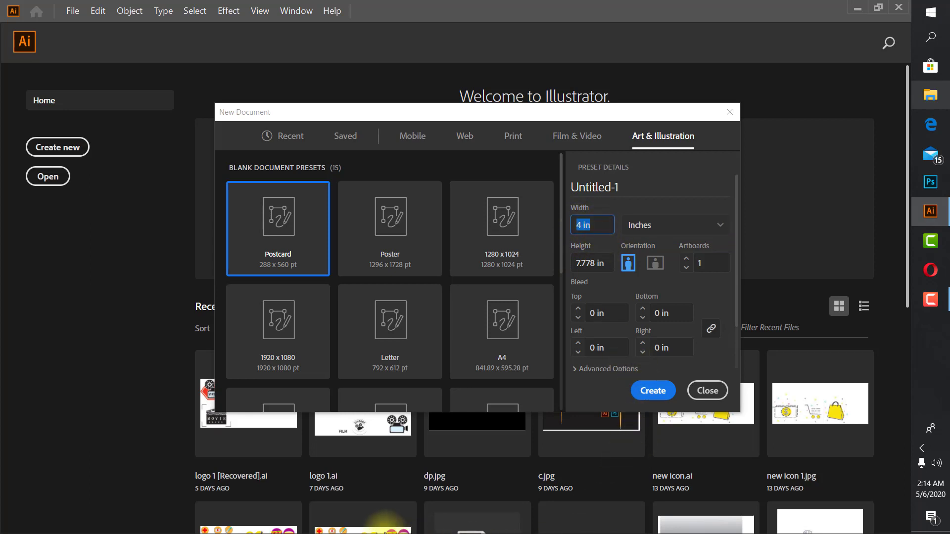
{"action": "type", "text": "4"}
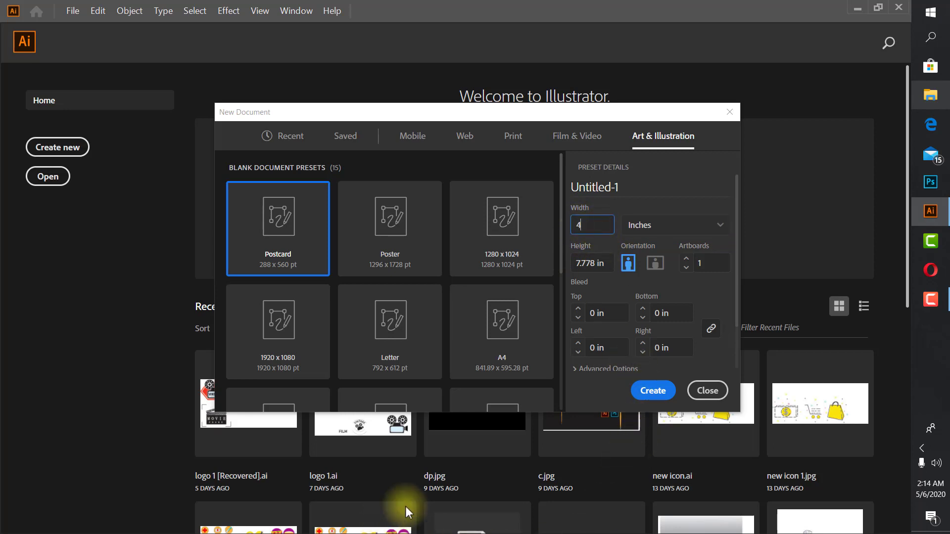
{"action": "left_click", "coordinate": [585, 263]}
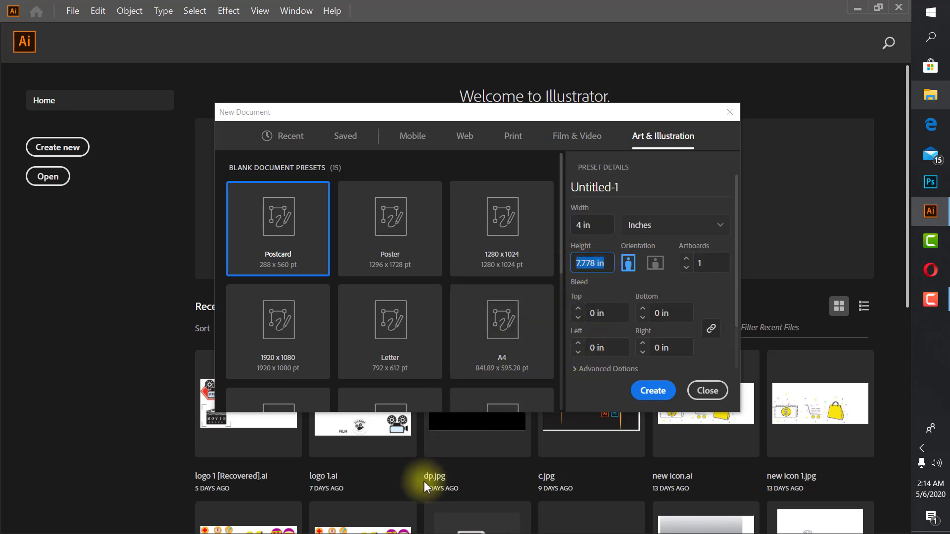
{"action": "type", "text": "6"}
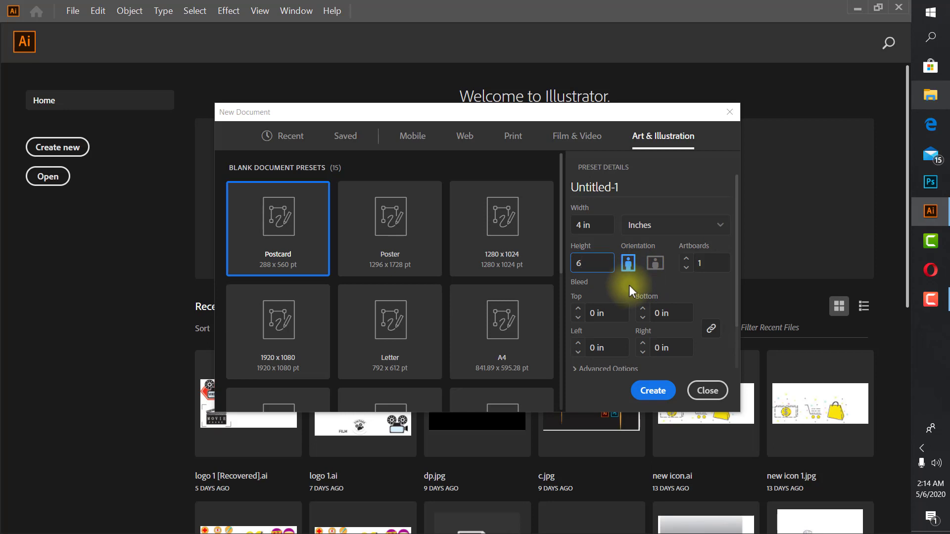
{"action": "left_click", "coordinate": [627, 268]}
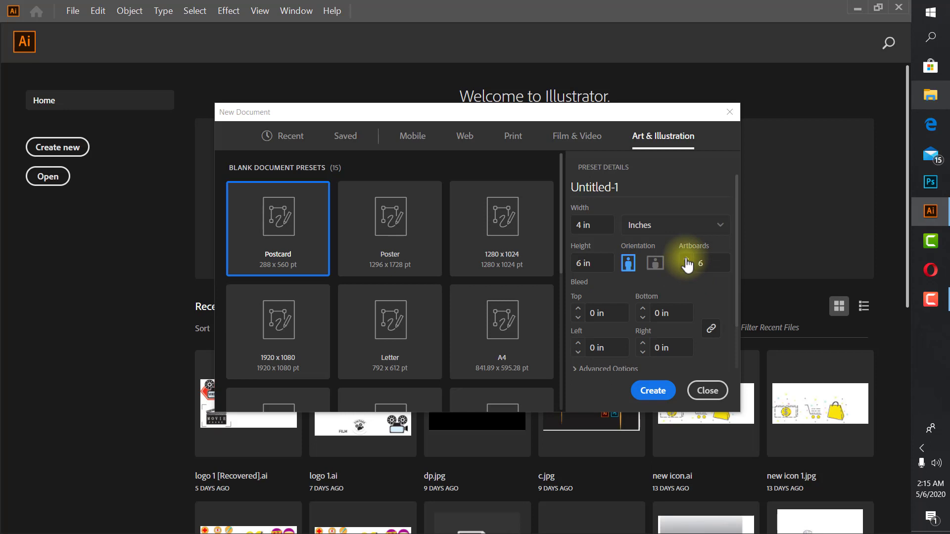
{"action": "left_click", "coordinate": [687, 260]}
{"action": "left_click", "coordinate": [686, 268]}
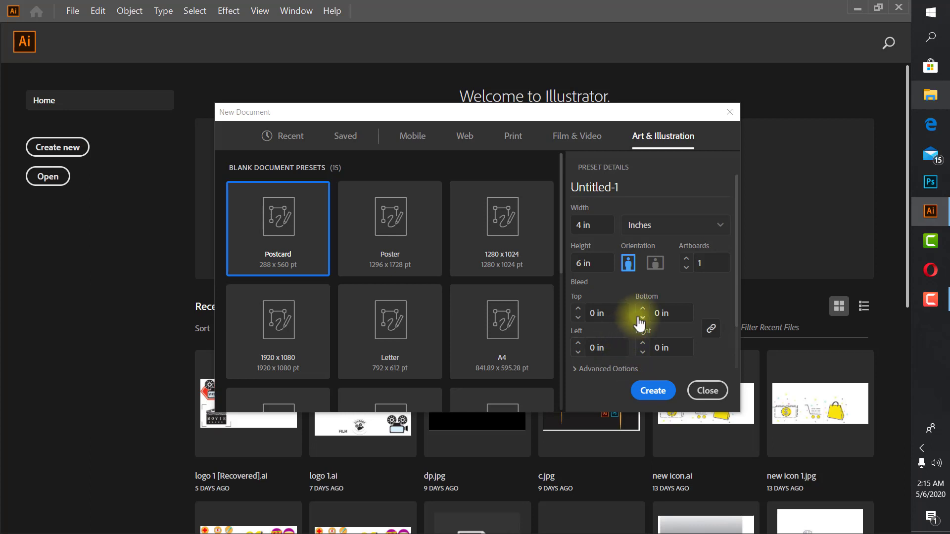
- In the advanced document options, set the color mode to CMYK Color and raster effects to High (300 ppi)
{"action": "scroll", "coordinate": [640, 325], "scroll_direction": "down", "scroll_amount": 2}
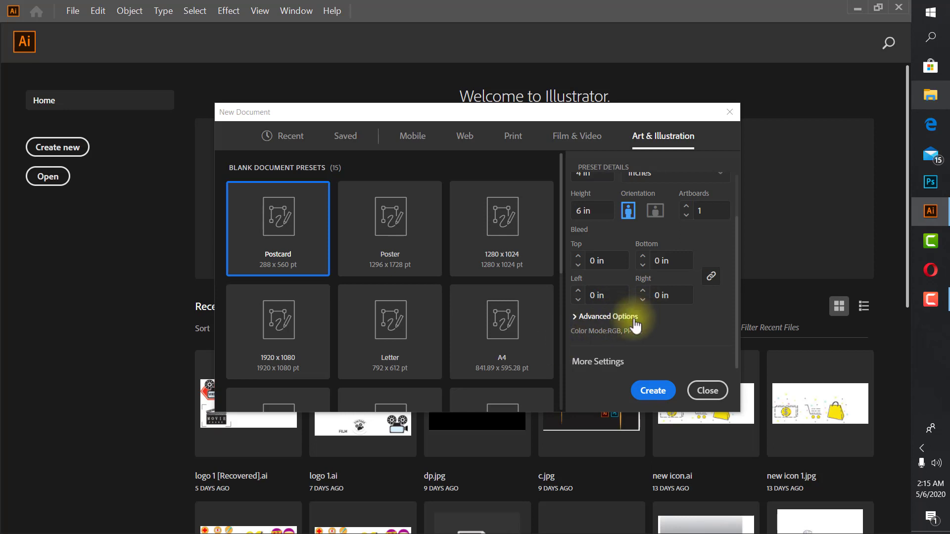
{"action": "left_click", "coordinate": [624, 317]}
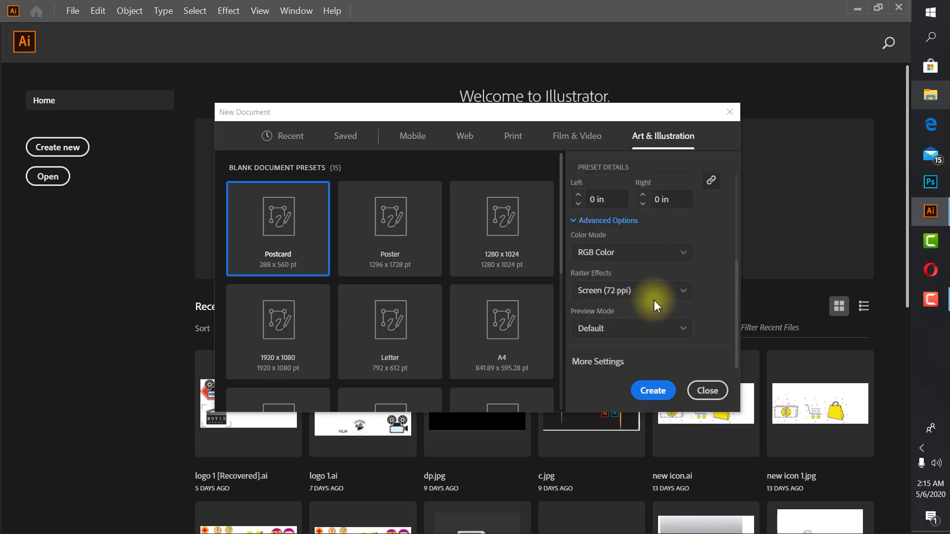
{"action": "left_click", "coordinate": [602, 255]}
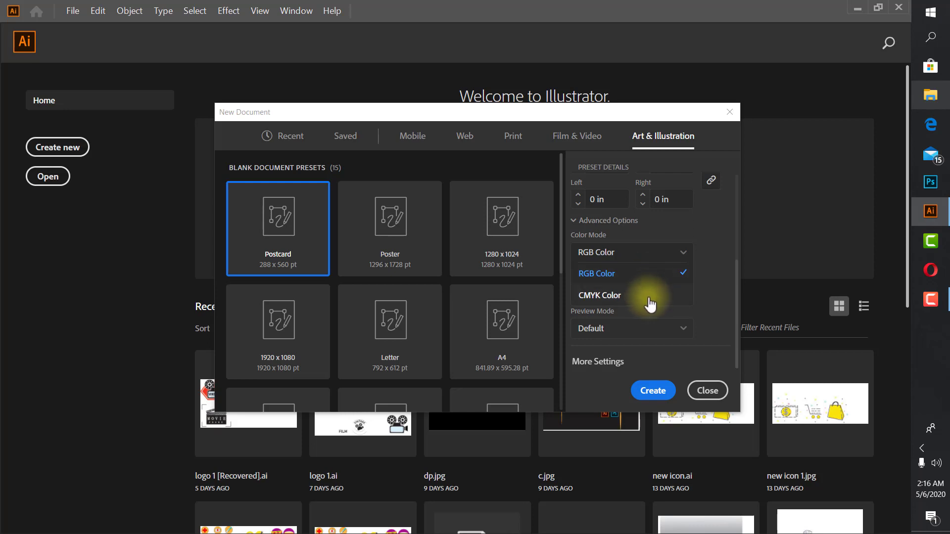
{"action": "left_click", "coordinate": [649, 297]}
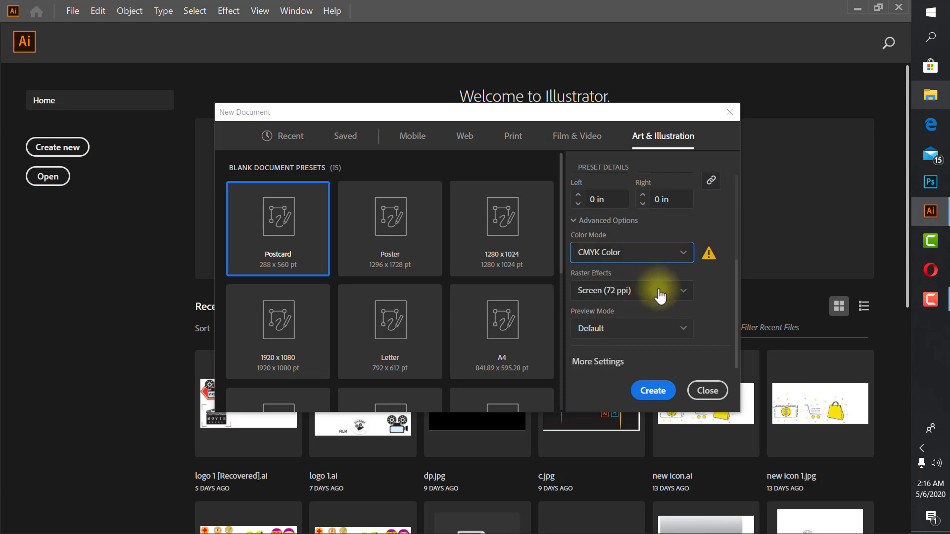
{"action": "left_click", "coordinate": [685, 296]}
{"action": "left_click", "coordinate": [650, 315]}
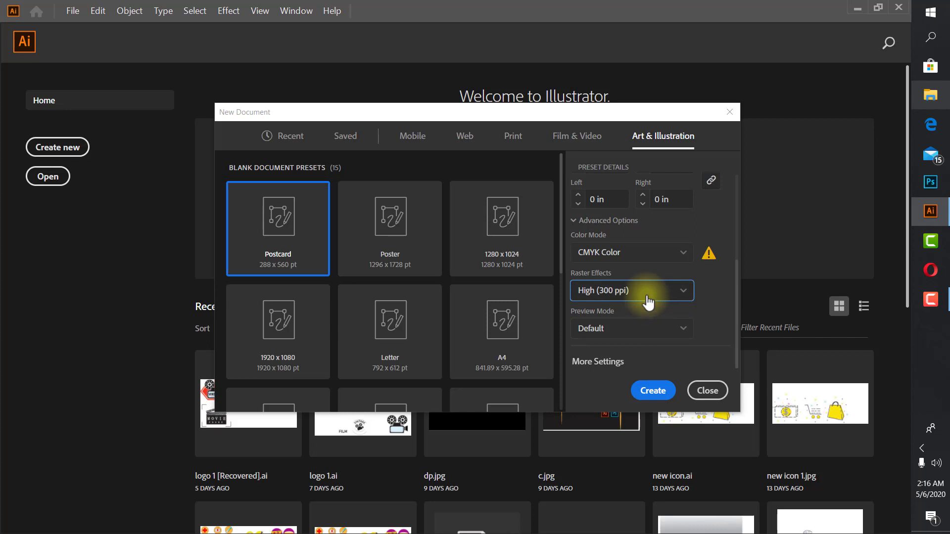
- Keep the preview mode at Default and create the document
{"action": "left_click", "coordinate": [668, 336]}
{"action": "left_click", "coordinate": [661, 317]}
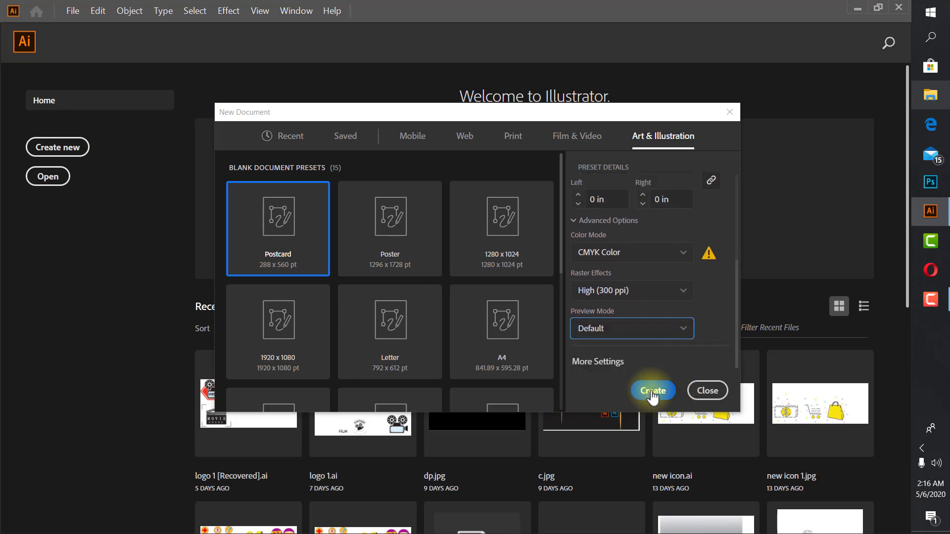
{"action": "left_click", "coordinate": [653, 392]}
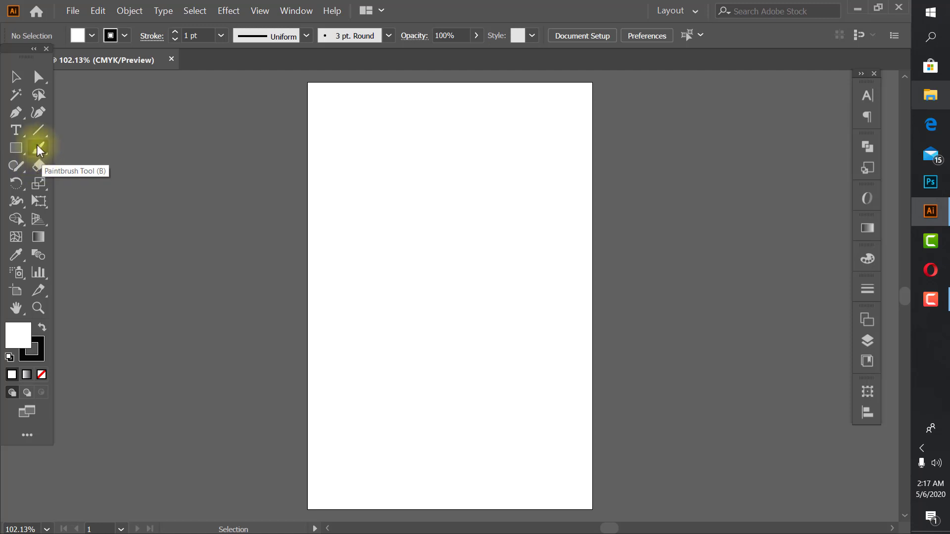
- Reposition the floating toolbox just below the document's title, try its single-column layout, and restore the two-column layout
{"action": "mouse_move", "coordinate": [27, 59]}
{"action": "left_mouse_down"}
{"action": "mouse_move", "coordinate": [132, 105]}
{"action": "mouse_move", "coordinate": [151, 101]}
{"action": "mouse_move", "coordinate": [88, 105]}
{"action": "mouse_move", "coordinate": [29, 84]}
{"action": "left_mouse_up"}
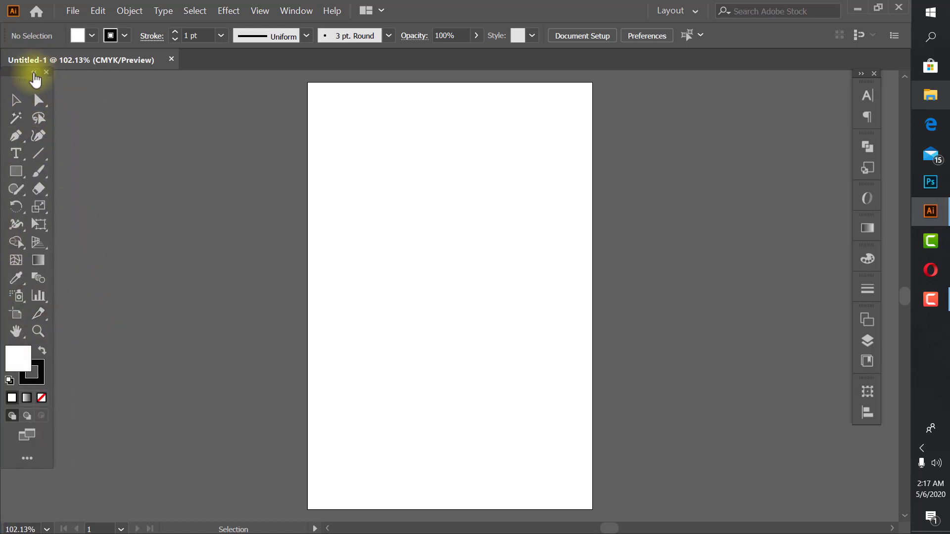
{"action": "left_click", "coordinate": [34, 72]}
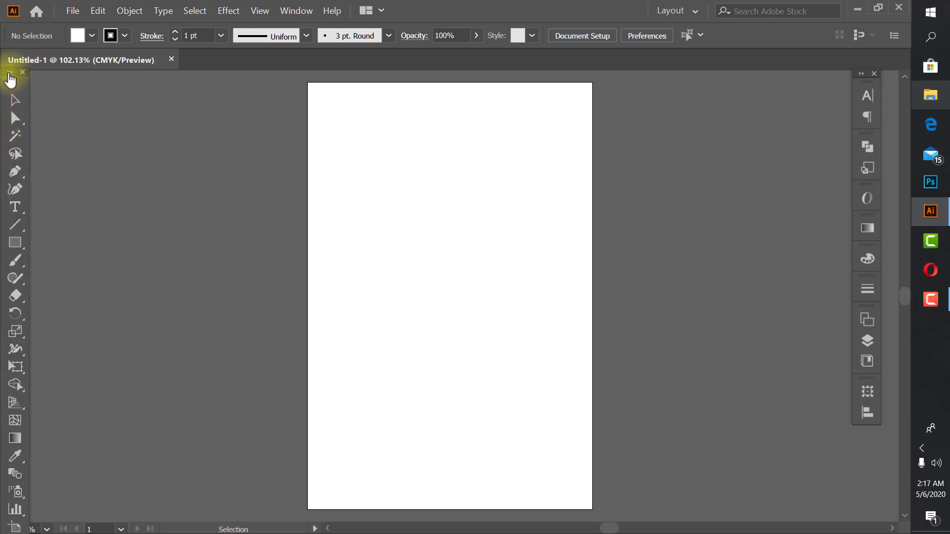
{"action": "left_click", "coordinate": [9, 72]}
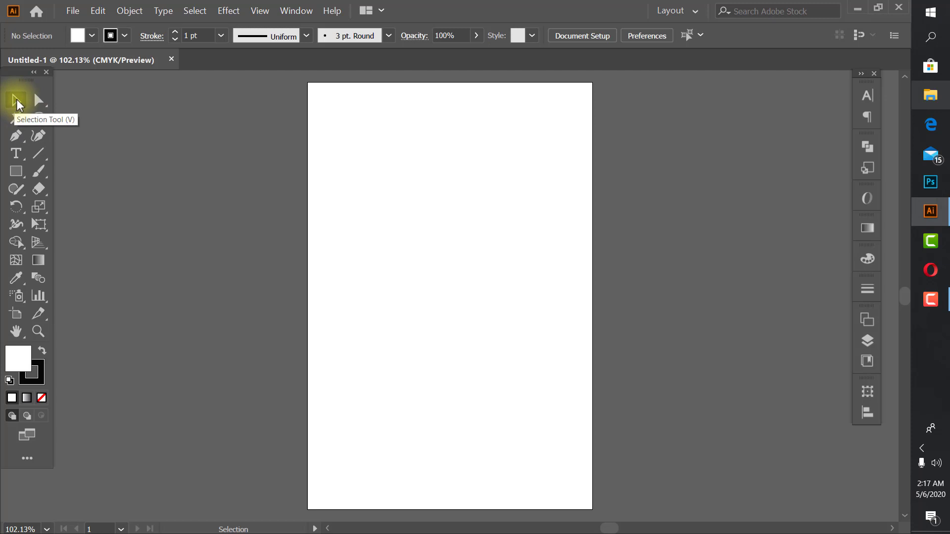
{"action": "left_click", "coordinate": [16, 173]}
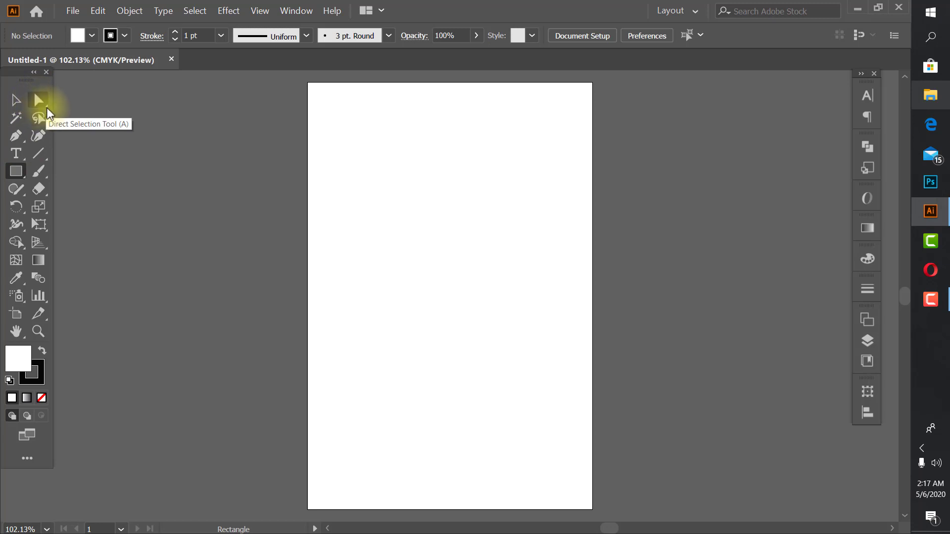
{"action": "left_click", "coordinate": [37, 103]}
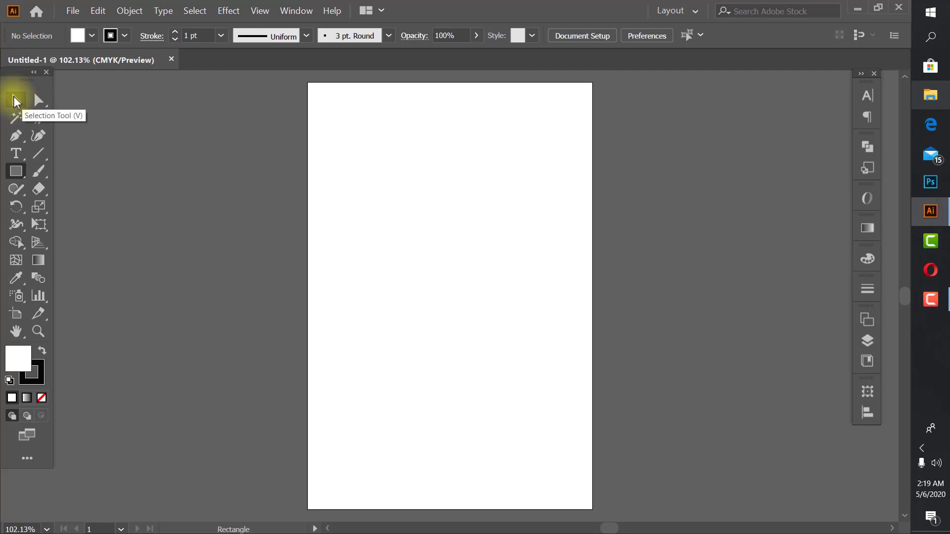
{"action": "left_click", "coordinate": [16, 101]}
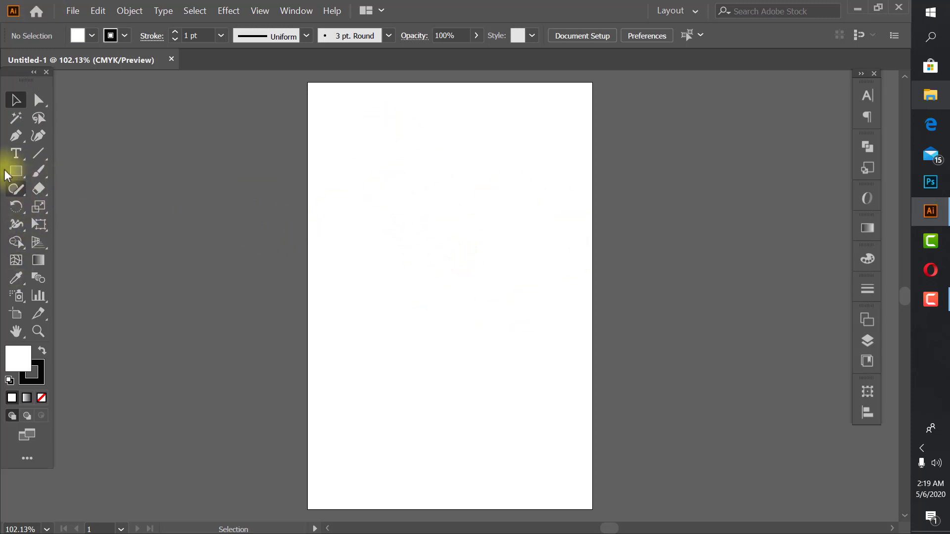
{"action": "left_click", "coordinate": [16, 174]}
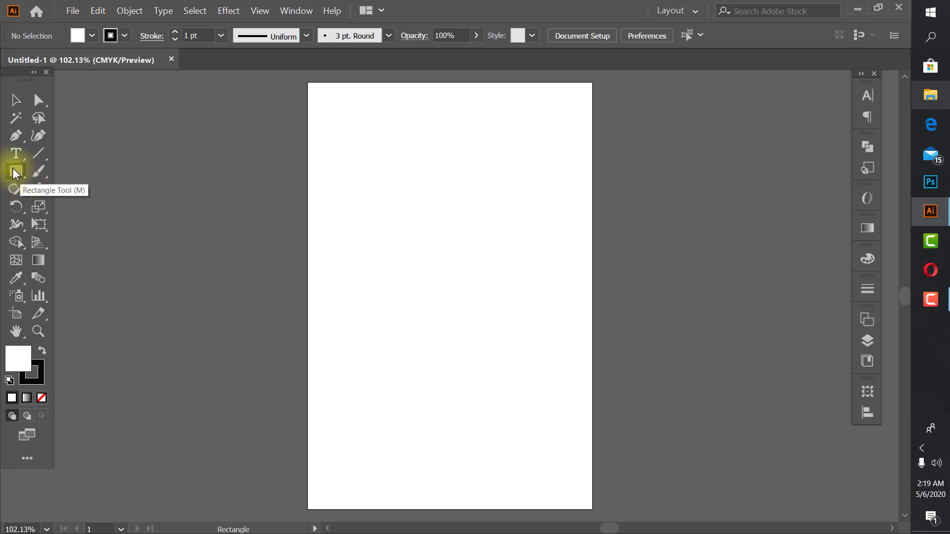
- Draw a tall, narrow ellipse in the upper-left part of the artboard with the Ellipse tool
{"action": "left_click", "coordinate": [17, 171]}
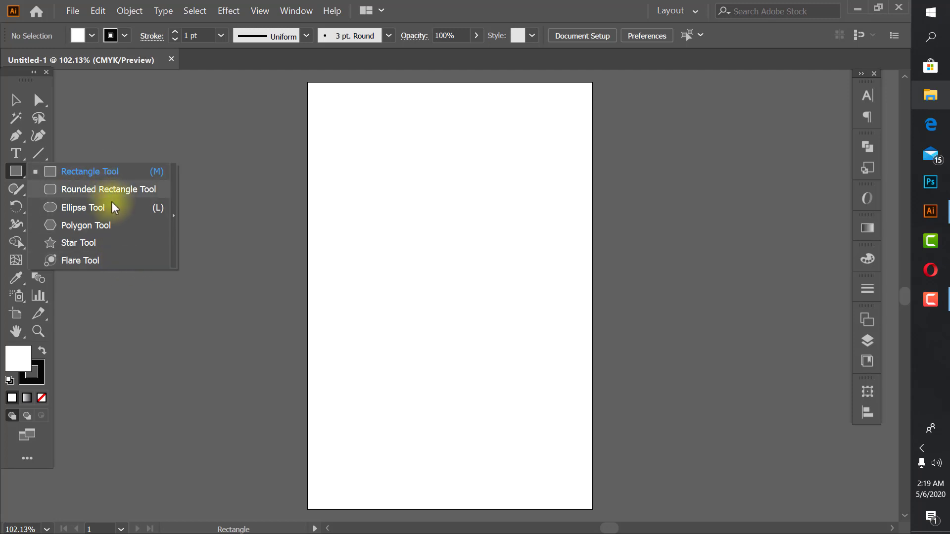
{"action": "left_click", "coordinate": [102, 208]}
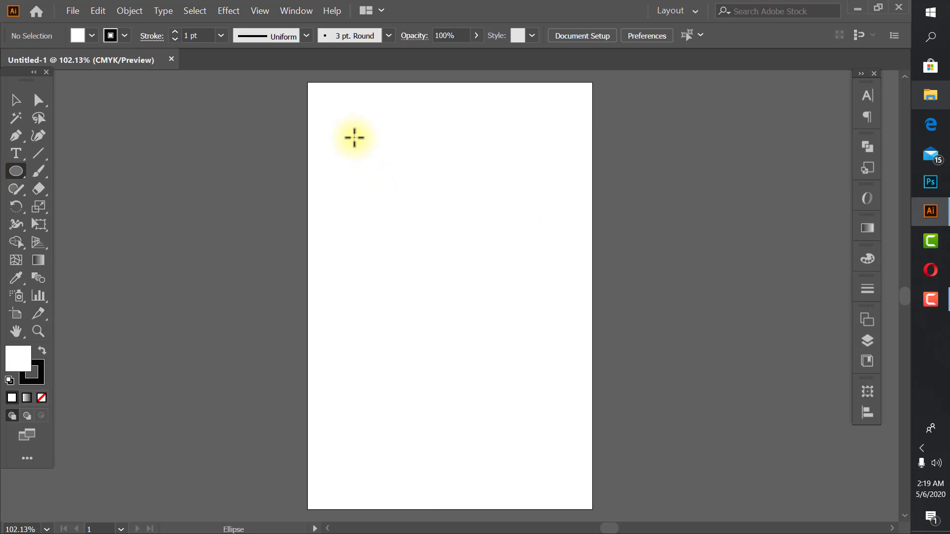
{"action": "left_click_drag", "start_coordinate": [352, 131], "coordinate": [445, 339]}
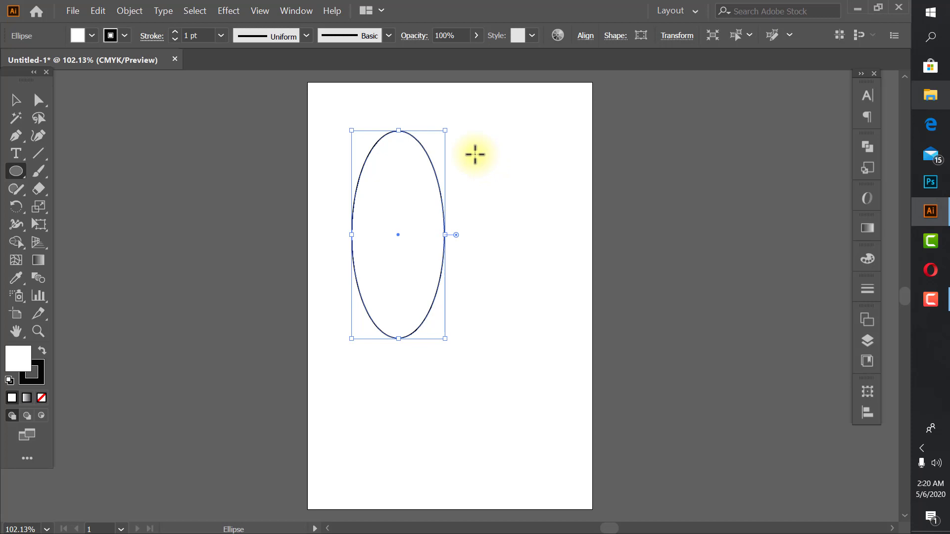
- Try drawing a perfect circle beside the tall ellipse with the Ellipse tool, and undo both shapes to clear the artboard
{"action": "left_click_drag", "start_coordinate": [475, 155], "coordinate": [529, 267]}
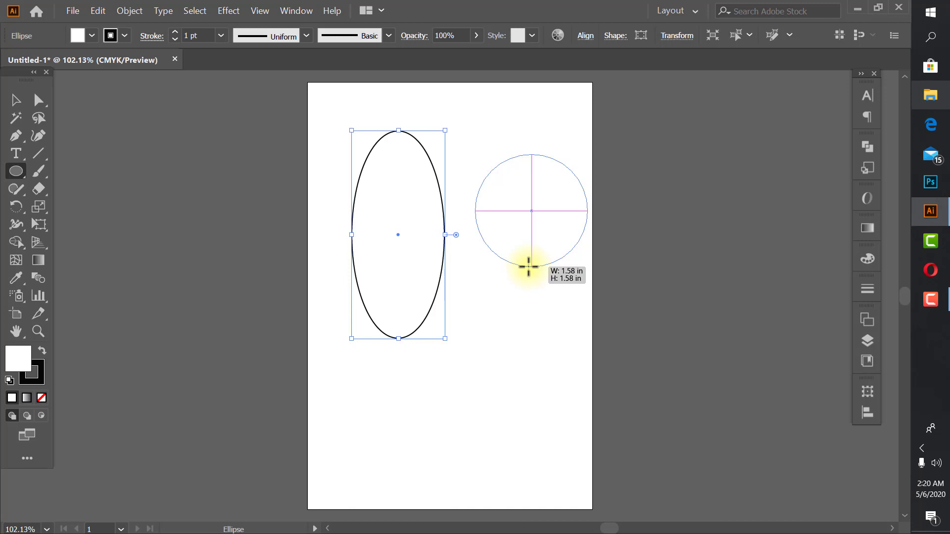
{"action": "mouse_move", "coordinate": [529, 267]}
{"action": "left_mouse_down"}
{"action": "mouse_move", "coordinate": [523, 259]}
{"action": "mouse_move", "coordinate": [530, 274]}
{"action": "left_mouse_up"}
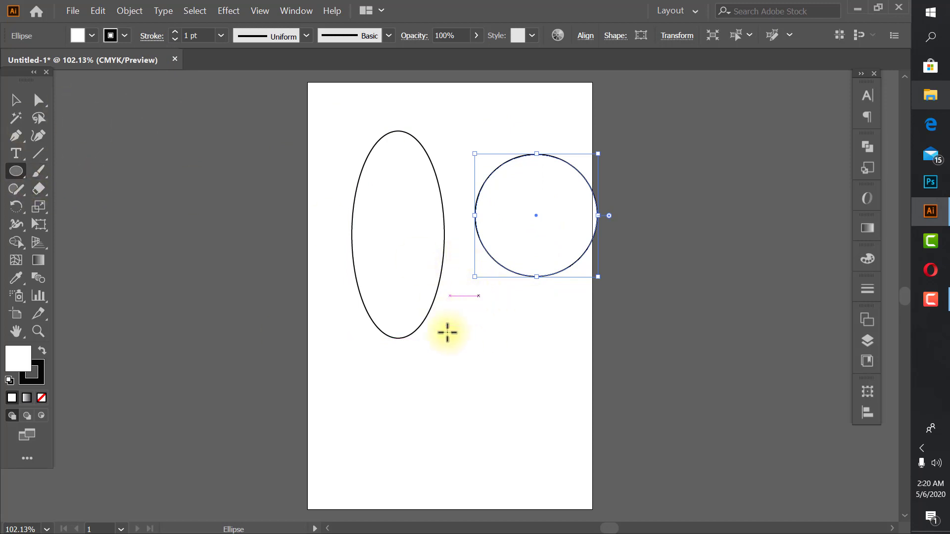
{"action": "key", "text": "ctrl+z"}
{"action": "key", "text": "ctrl+z"}
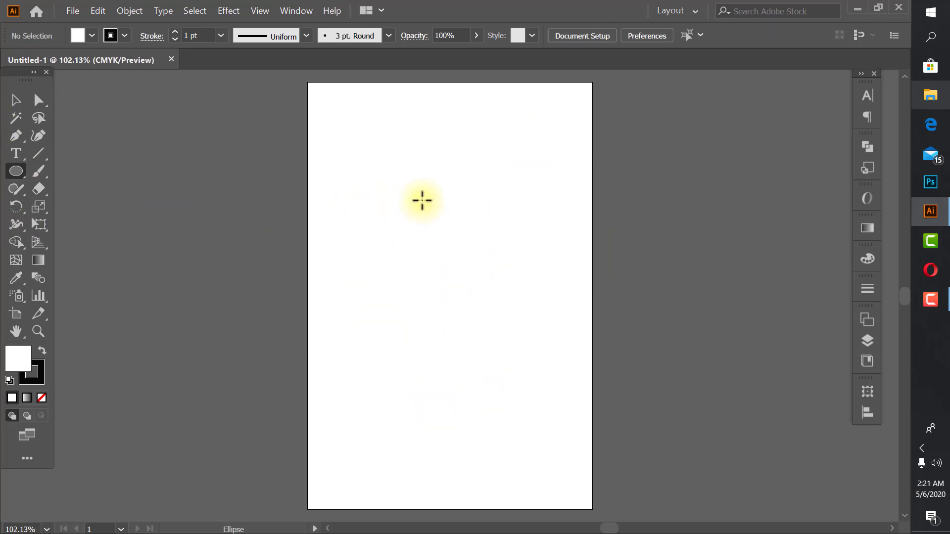
- Create an ellipse with an exact width of 2 in and height of 3 in, starting near the artboard's upper middle
{"action": "left_click", "coordinate": [450, 199]}
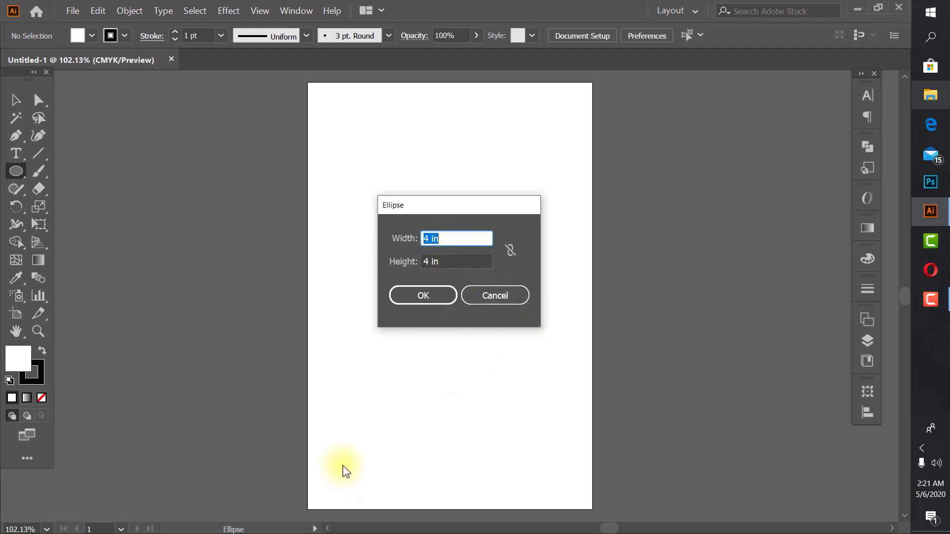
{"action": "type", "text": "2"}
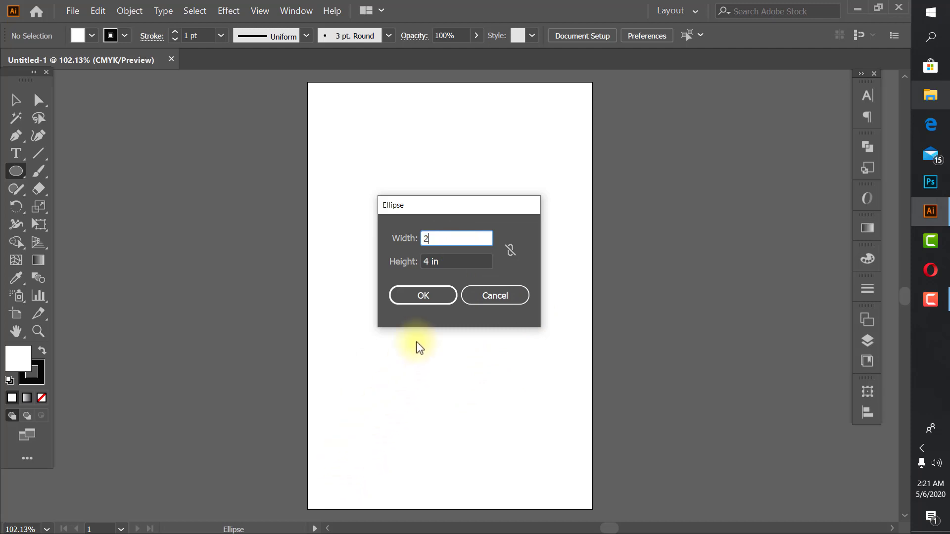
{"action": "left_click", "coordinate": [456, 259]}
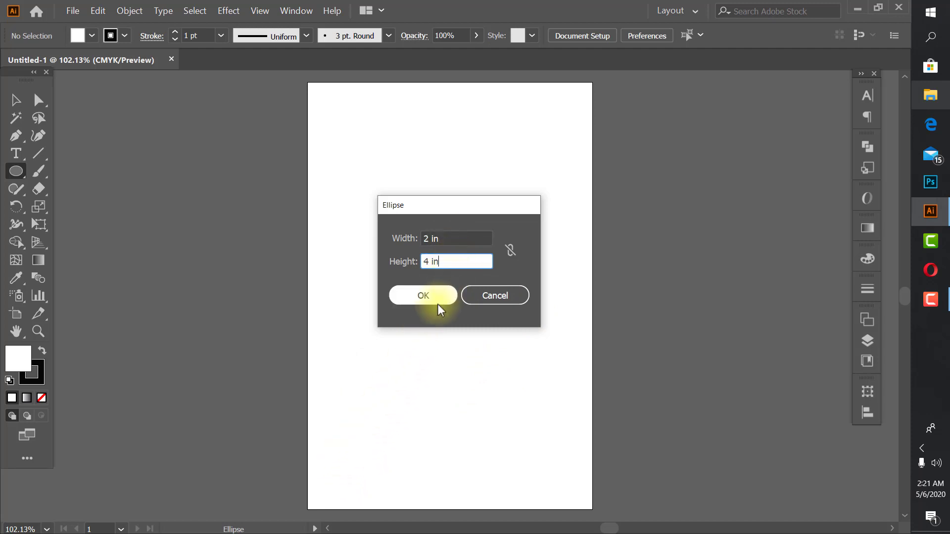
{"action": "type", "text": "3"}
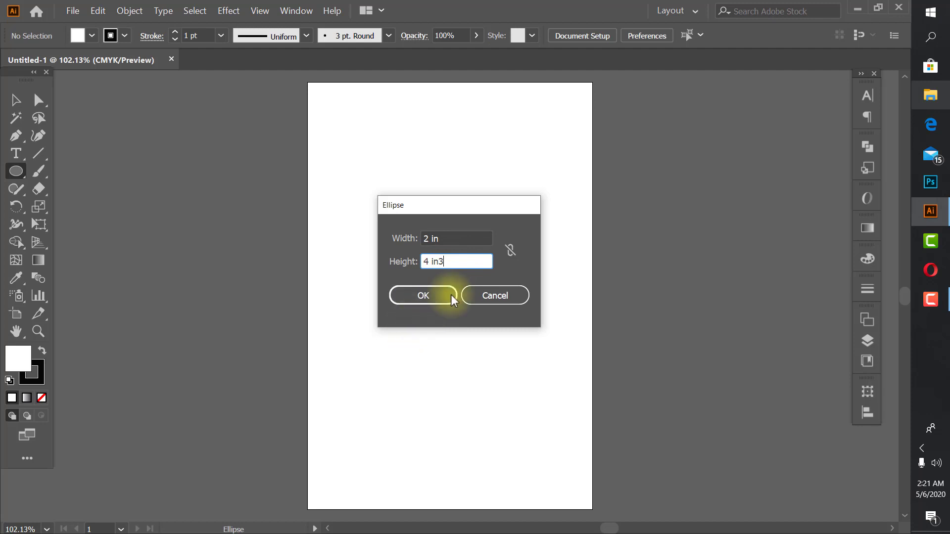
{"action": "key", "text": "BackSpace"}
{"action": "key", "text": "BackSpace"}
{"action": "key", "text": "BackSpace"}
{"action": "key", "text": "BackSpace"}
{"action": "key", "text": "BackSpace"}
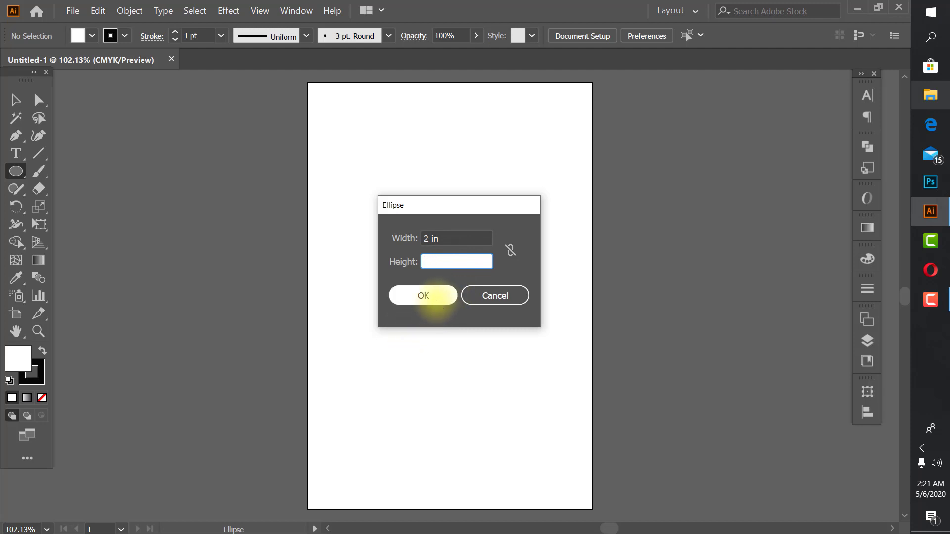
{"action": "type", "text": "3"}
{"action": "left_click", "coordinate": [429, 295]}
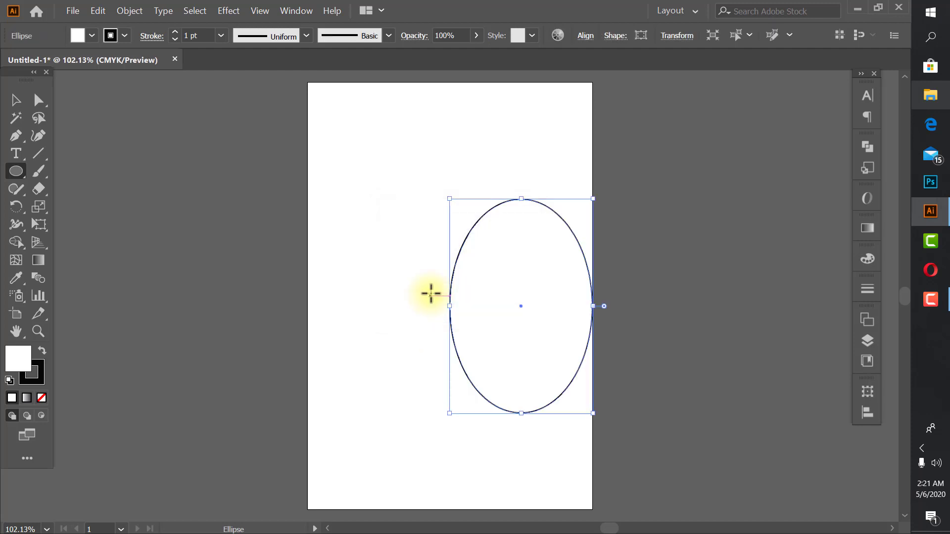
- Move the 2 x 3 in ellipse up and left with the Selection tool, toward the artboard's upper middle
{"action": "left_click", "coordinate": [16, 100]}
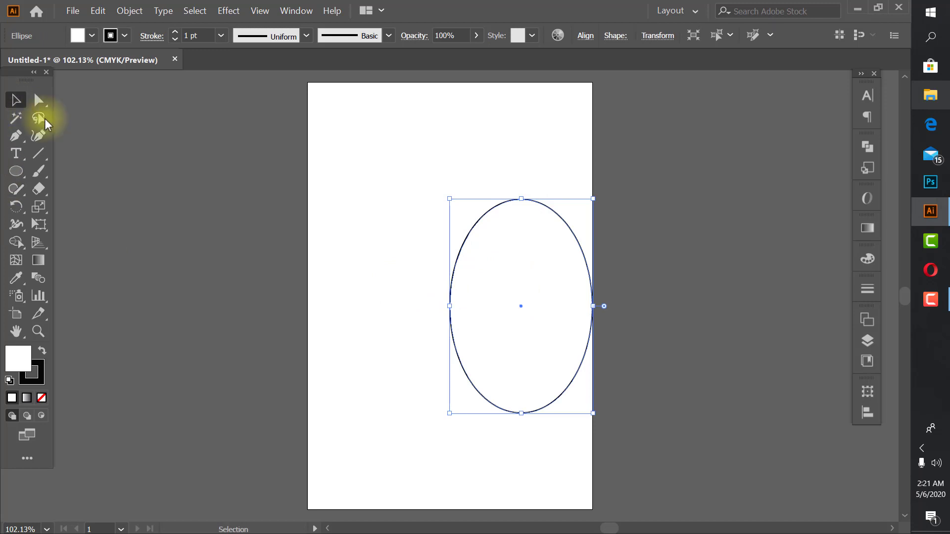
{"action": "left_click_drag", "start_coordinate": [521, 305], "coordinate": [433, 248]}
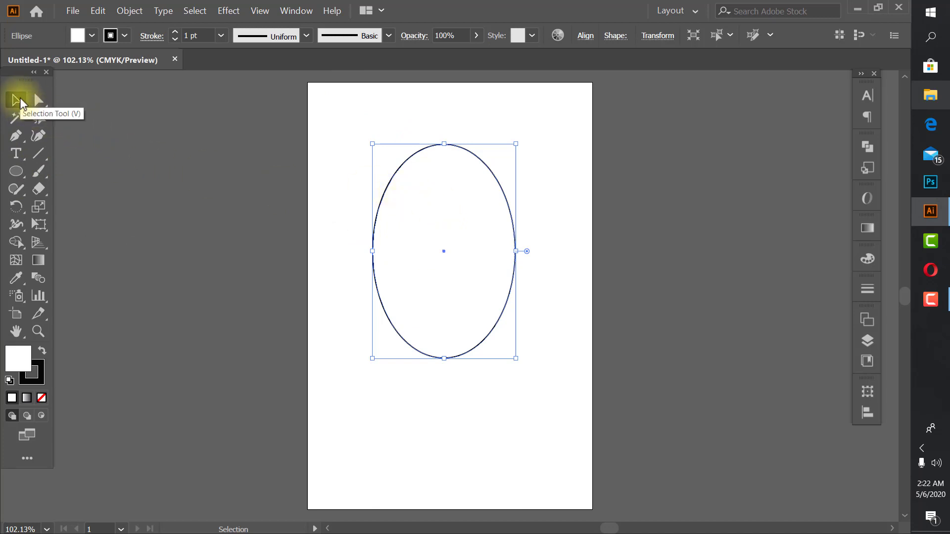
{"action": "left_click", "coordinate": [442, 248]}
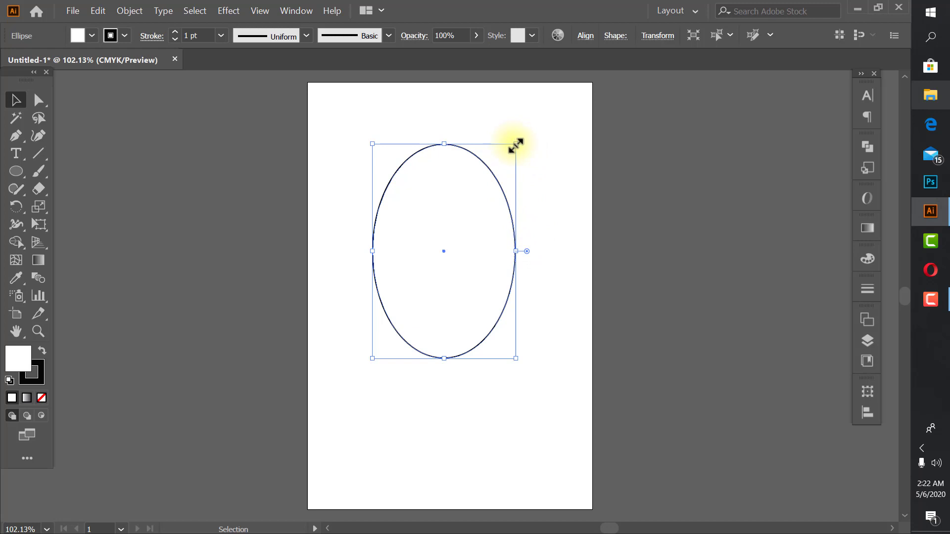
- Try resizing the ellipse from its upper-right corner, both freely and in proportion, and undo the size changes
{"action": "left_click_drag", "start_coordinate": [516, 145], "coordinate": [565, 156]}
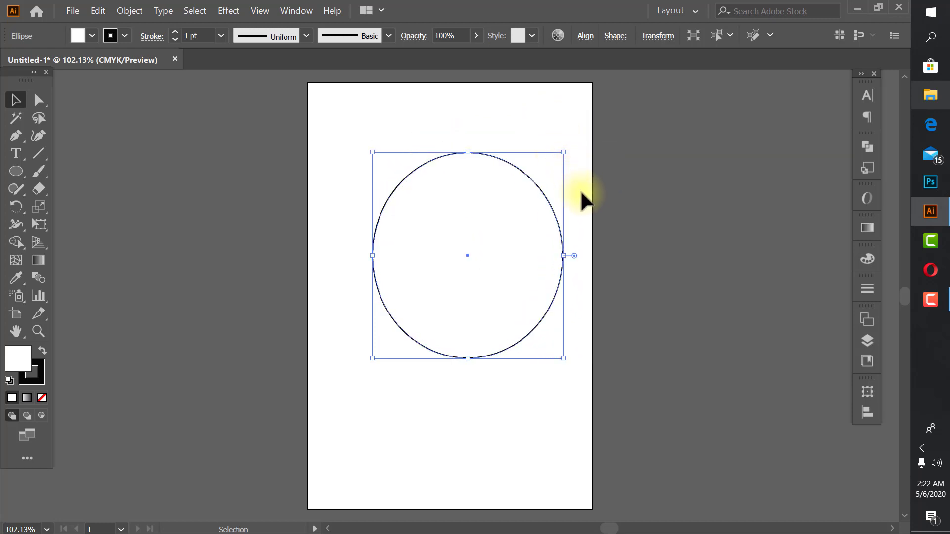
{"action": "key", "text": "ctrl+z"}
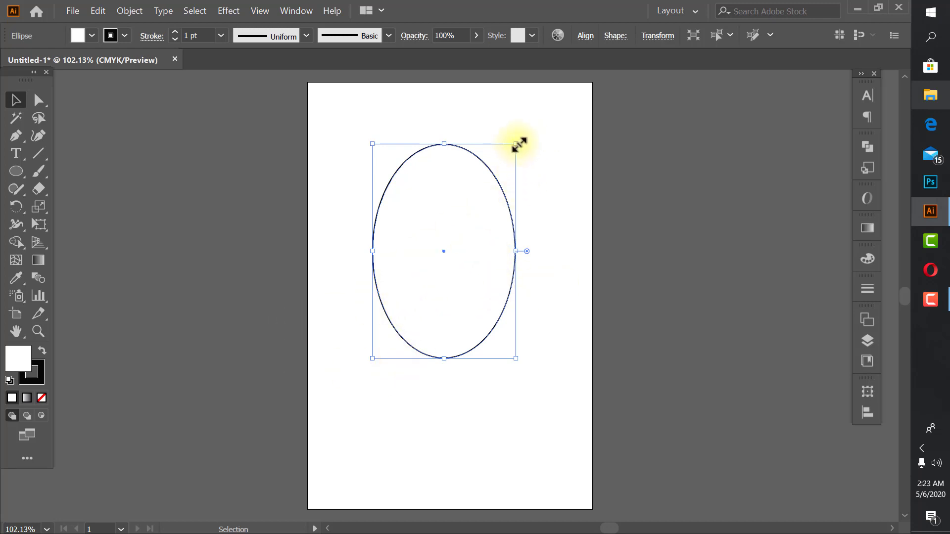
{"action": "key", "text": "shift"}
{"action": "left_click_drag", "start_coordinate": [516, 143], "coordinate": [572, 99]}
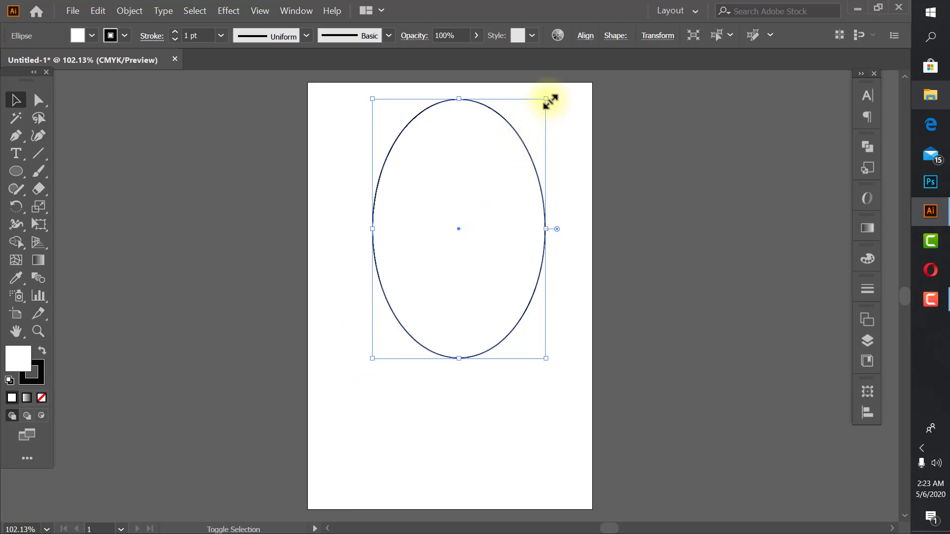
{"action": "left_click_drag", "start_coordinate": [548, 101], "coordinate": [442, 254]}
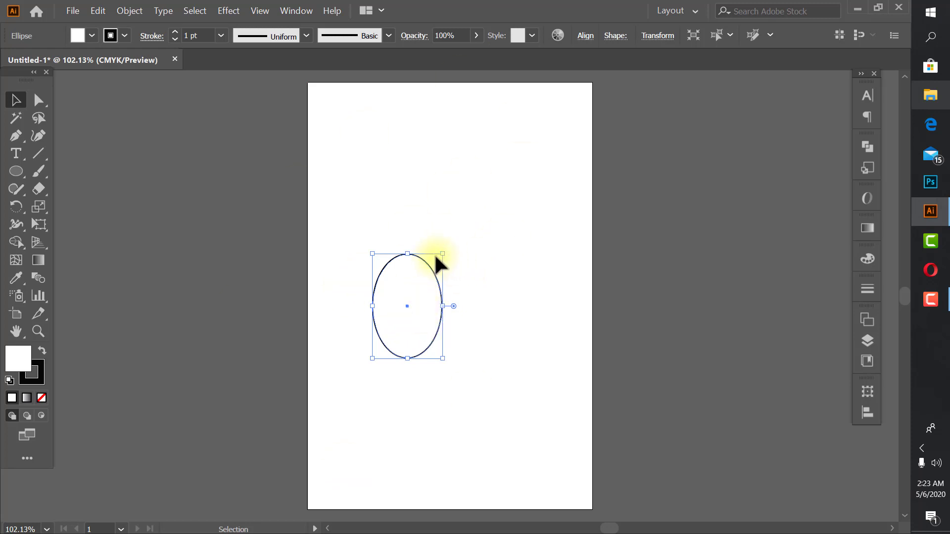
{"action": "key", "text": "ctrl+z"}
{"action": "key", "text": "ctrl+shift+z"}
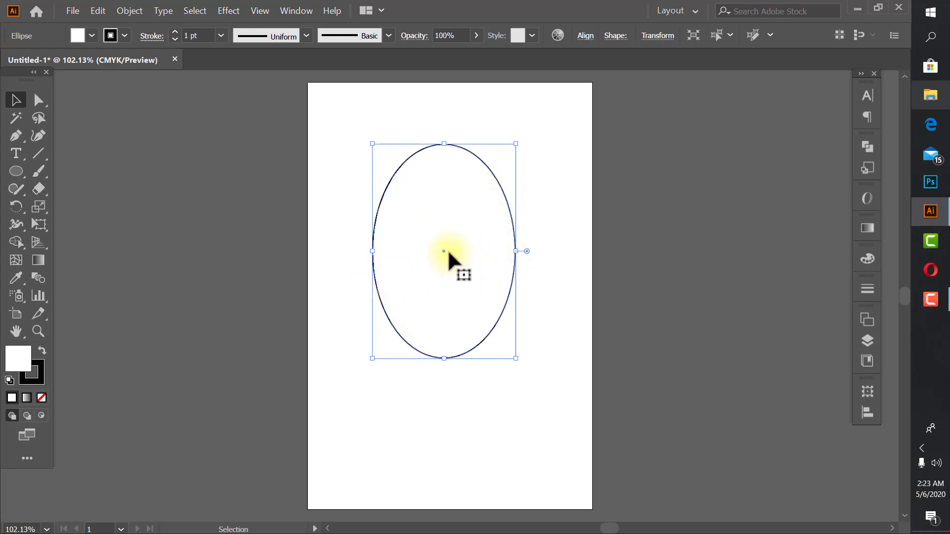
- Move the ellipse around the artboard and place it horizontally centred, slightly above the artboard's middle
{"action": "left_click_drag", "start_coordinate": [448, 251], "coordinate": [525, 447]}
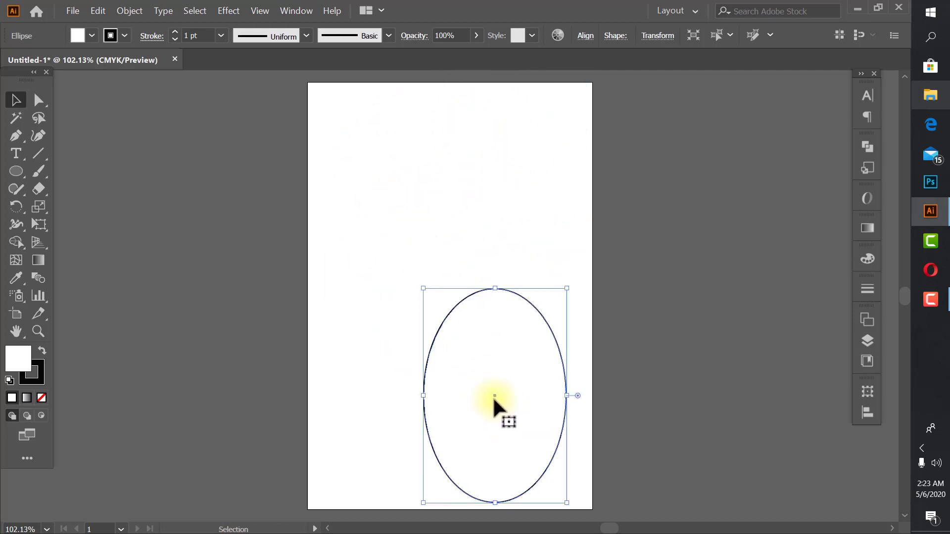
{"action": "mouse_move", "coordinate": [518, 380]}
{"action": "left_mouse_down"}
{"action": "mouse_move", "coordinate": [441, 308]}
{"action": "mouse_move", "coordinate": [398, 210]}
{"action": "mouse_move", "coordinate": [525, 183]}
{"action": "mouse_move", "coordinate": [515, 314]}
{"action": "mouse_move", "coordinate": [529, 373]}
{"action": "left_mouse_up"}
{"action": "left_click_drag", "start_coordinate": [496, 319], "coordinate": [399, 290]}
{"action": "left_click_drag", "start_coordinate": [400, 291], "coordinate": [457, 237]}
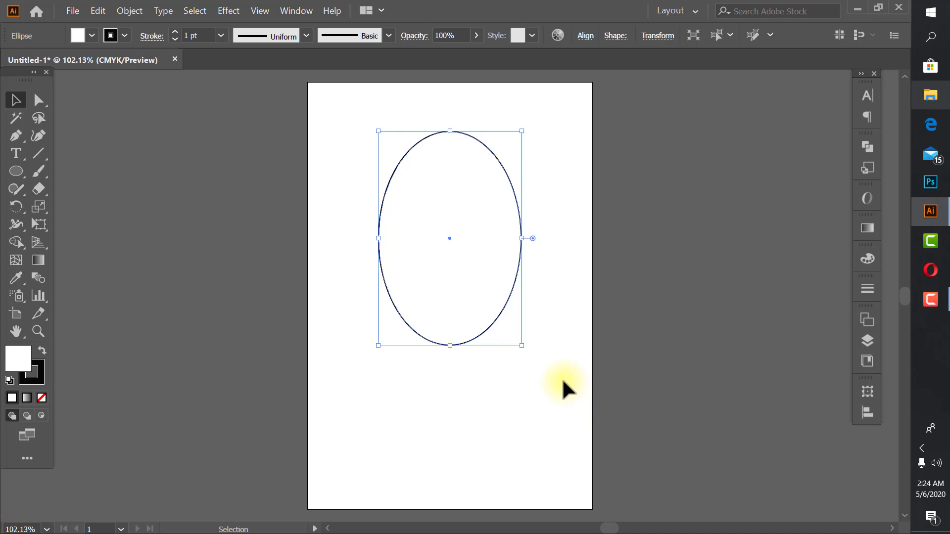
{"action": "left_click_drag", "start_coordinate": [511, 277], "coordinate": [511, 322]}
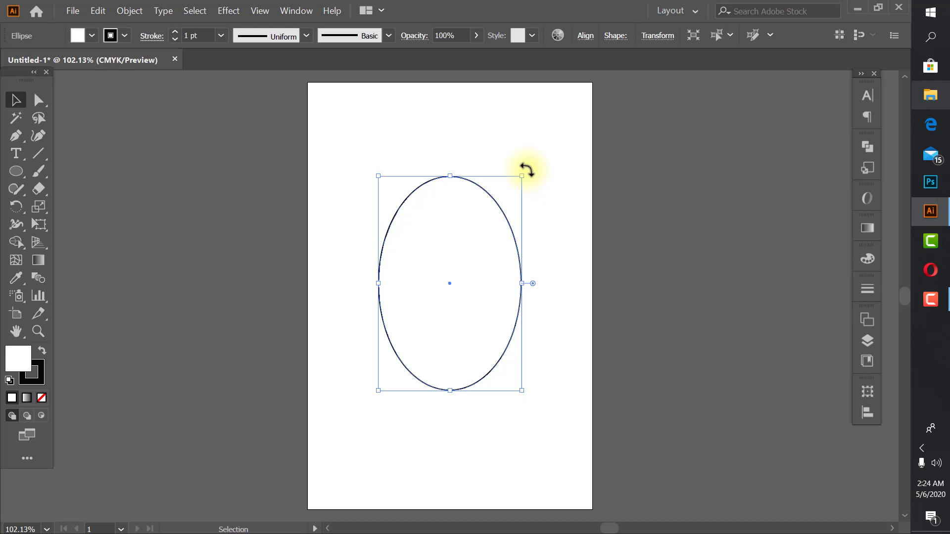
- Try rotating the ellipse around its centre from outside a corner handle, and undo the last tilt
{"action": "left_click_drag", "start_coordinate": [528, 171], "coordinate": [527, 171]}
{"action": "left_click_drag", "start_coordinate": [527, 170], "coordinate": [533, 227]}
{"action": "left_click_drag", "start_coordinate": [546, 289], "coordinate": [405, 348]}
{"action": "left_click_drag", "start_coordinate": [527, 170], "coordinate": [498, 151]}
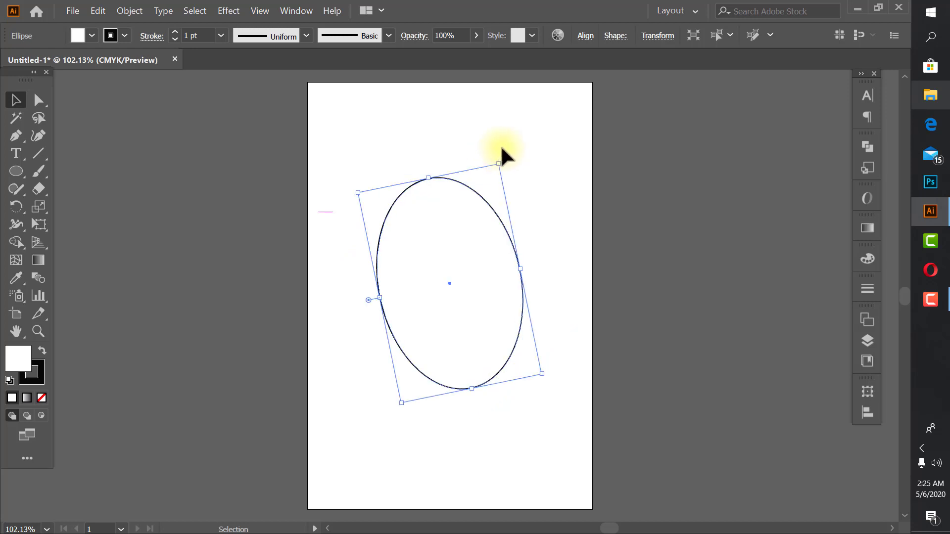
{"action": "key", "text": "a"}
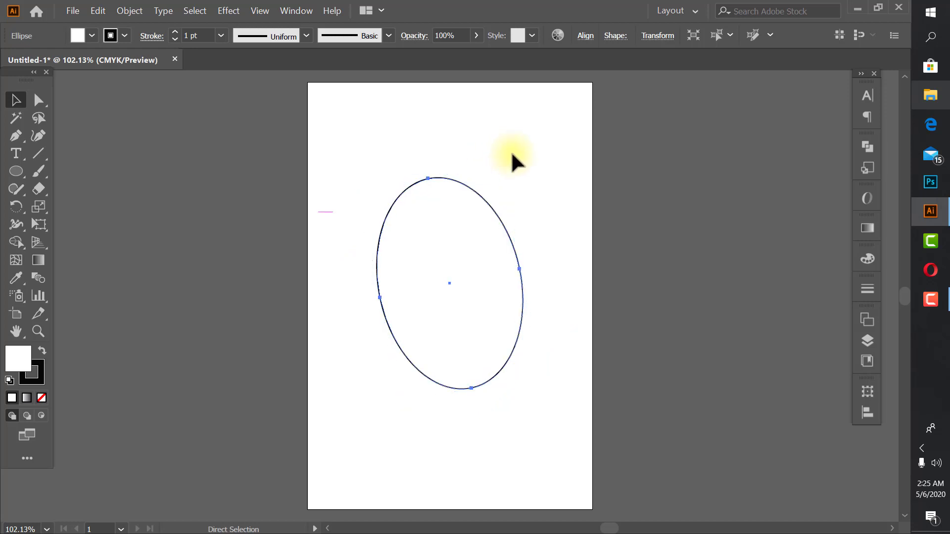
{"action": "key", "text": "ctrl+z"}
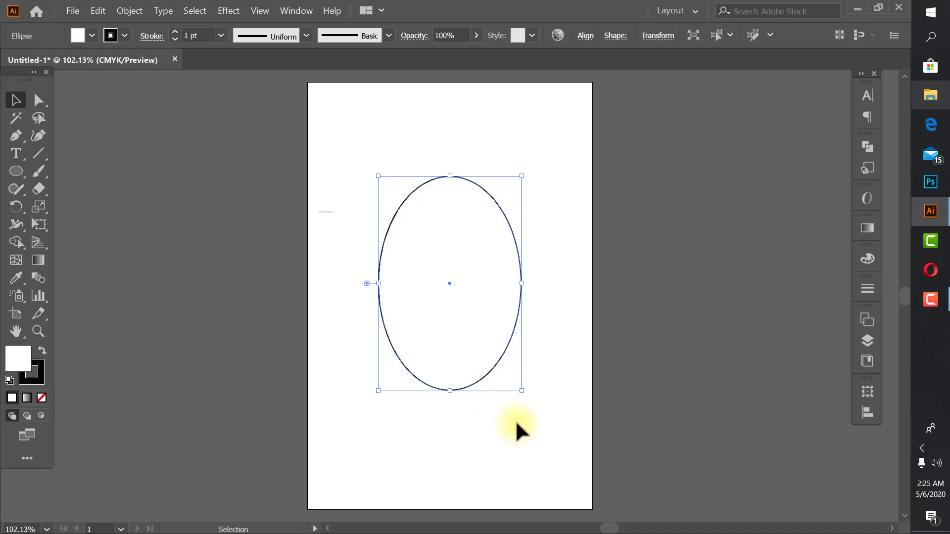
- Scale the ellipse down proportionally to less than half its size and move it to the artboard's upper-left corner
{"action": "left_click_drag", "start_coordinate": [522, 391], "coordinate": [484, 274]}
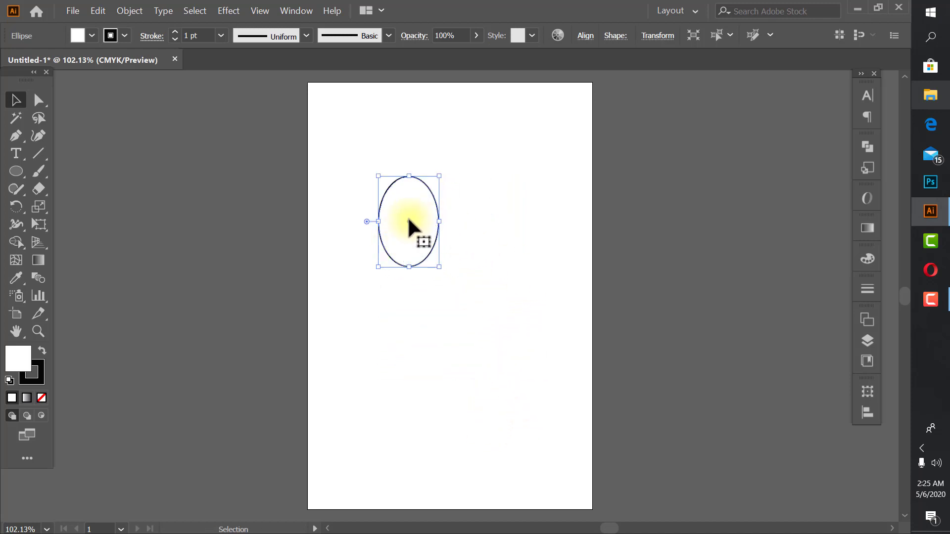
{"action": "left_click_drag", "start_coordinate": [399, 210], "coordinate": [359, 151]}
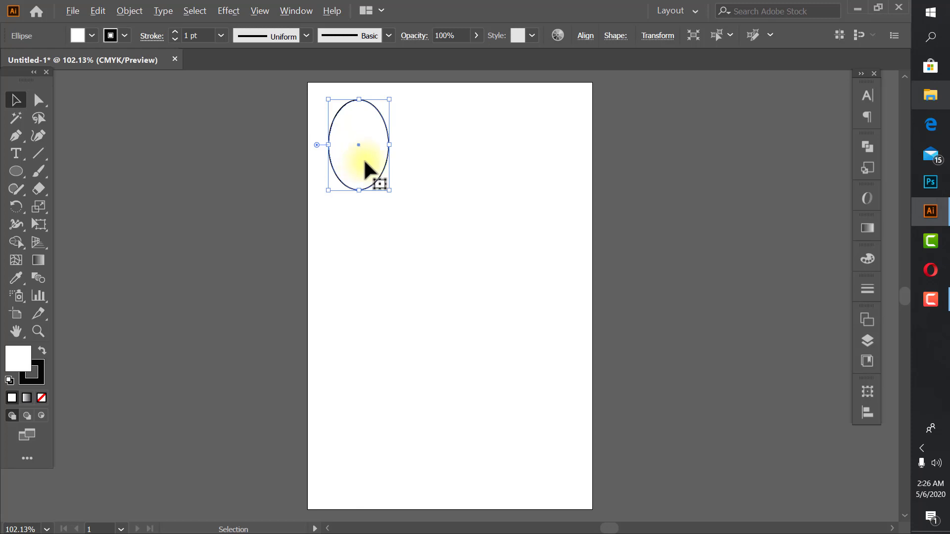
- Try placing a copy of the small ellipse directly below the original, and undo the copy
{"action": "left_click_drag", "start_coordinate": [366, 163], "coordinate": [367, 268], "text": "alt"}
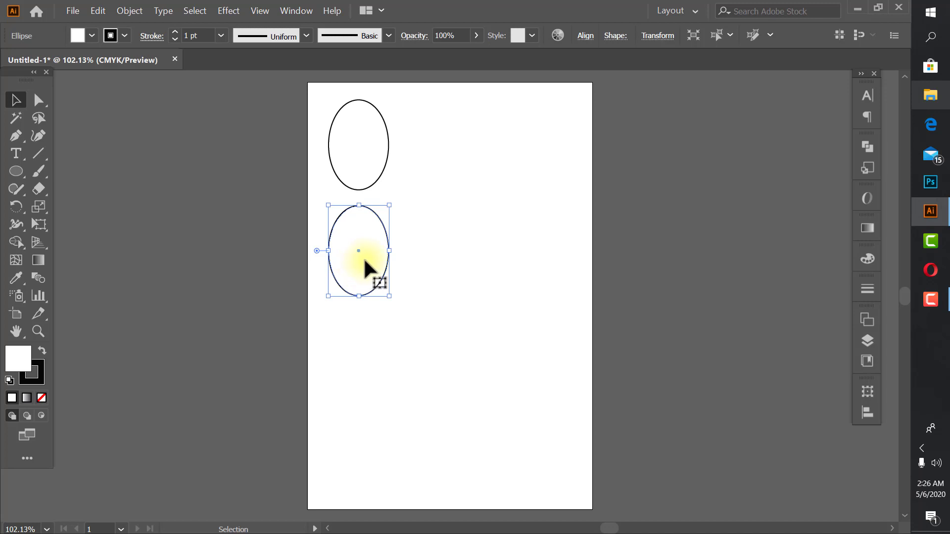
{"action": "key", "text": "ctrl+z"}
{"action": "key", "text": "ctrl+z"}
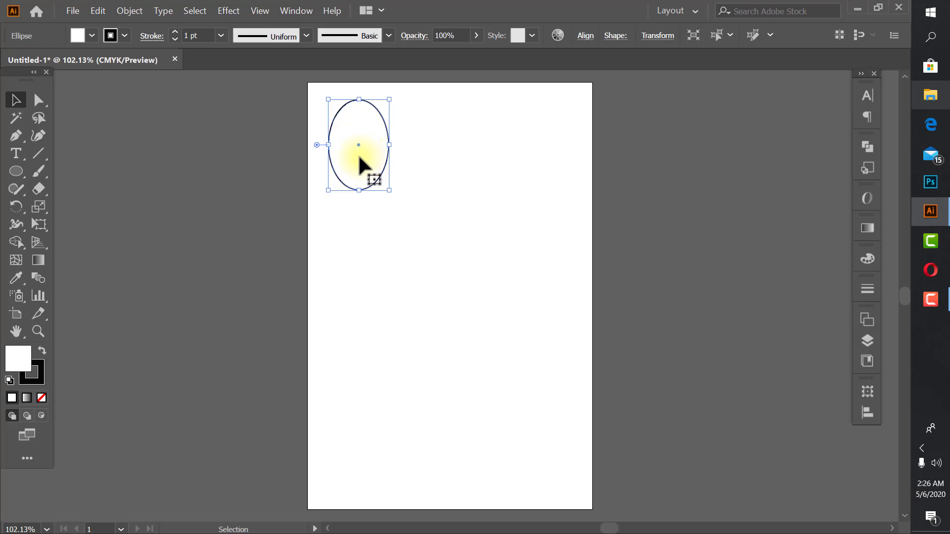
- Try copying the ellipse to its right and copying that duplicate straight down, and undo both copies
{"action": "left_click_drag", "start_coordinate": [358, 157], "coordinate": [424, 147]}
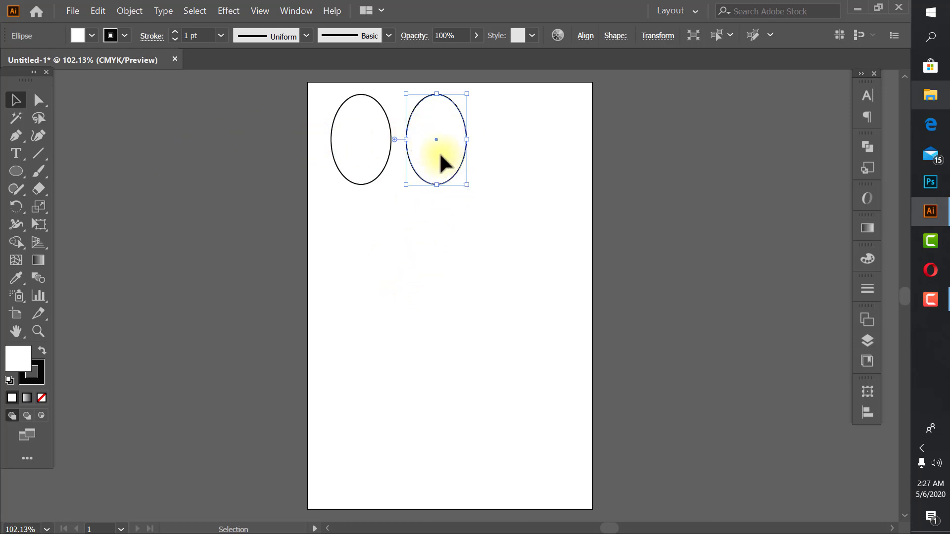
{"action": "left_click_drag", "start_coordinate": [440, 155], "coordinate": [442, 267]}
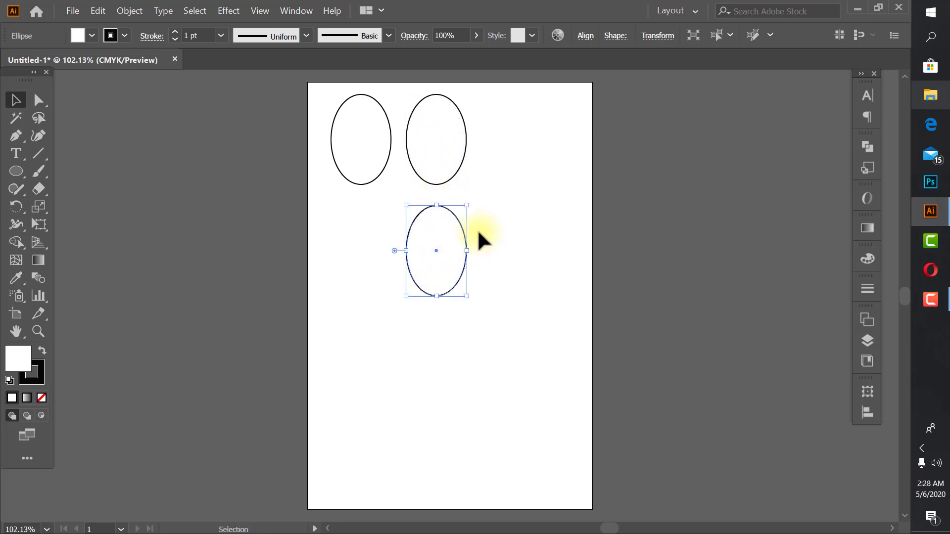
{"action": "left_click", "coordinate": [489, 233]}
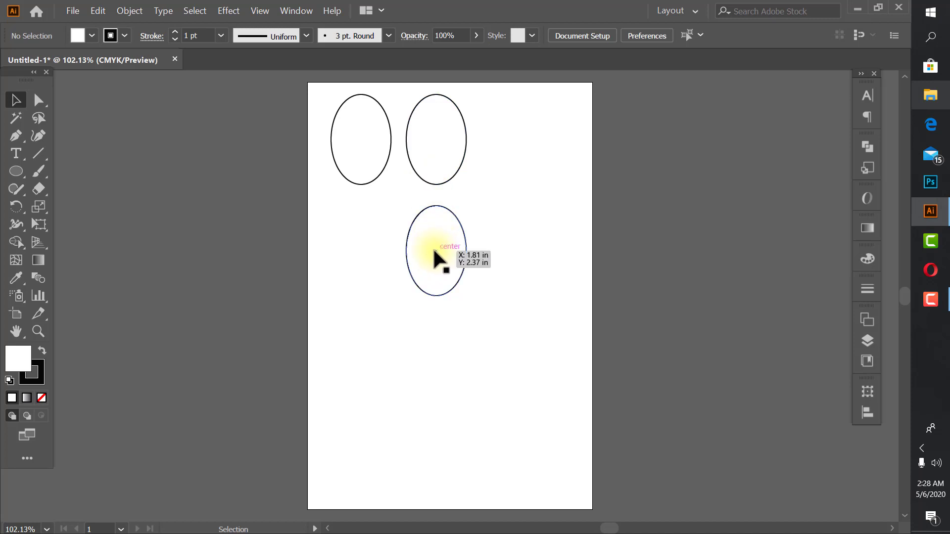
{"action": "key", "text": "ctrl+z"}
{"action": "key", "text": "ctrl+z"}
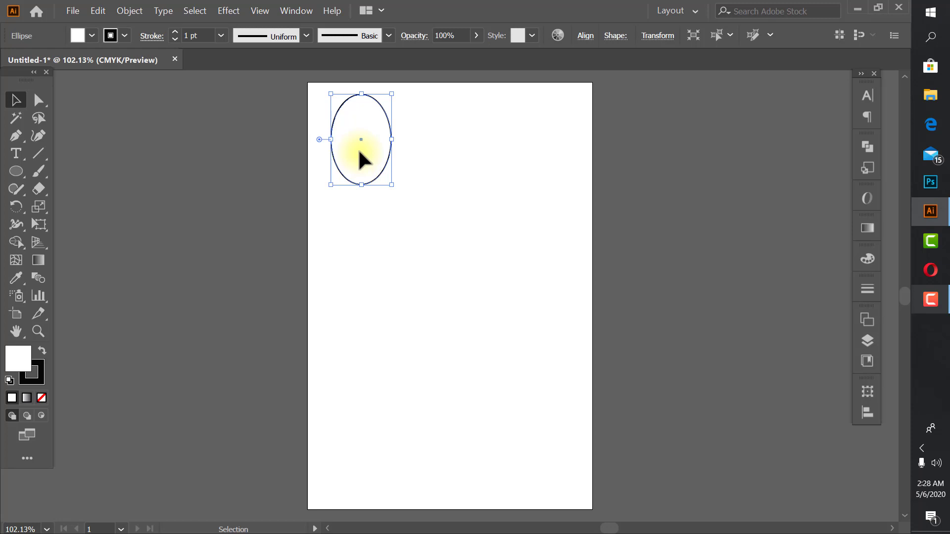
- Copy the ellipse horizontally to its right and repeat the transformation once to form a row of three
{"action": "left_click_drag", "start_coordinate": [360, 150], "coordinate": [436, 149]}
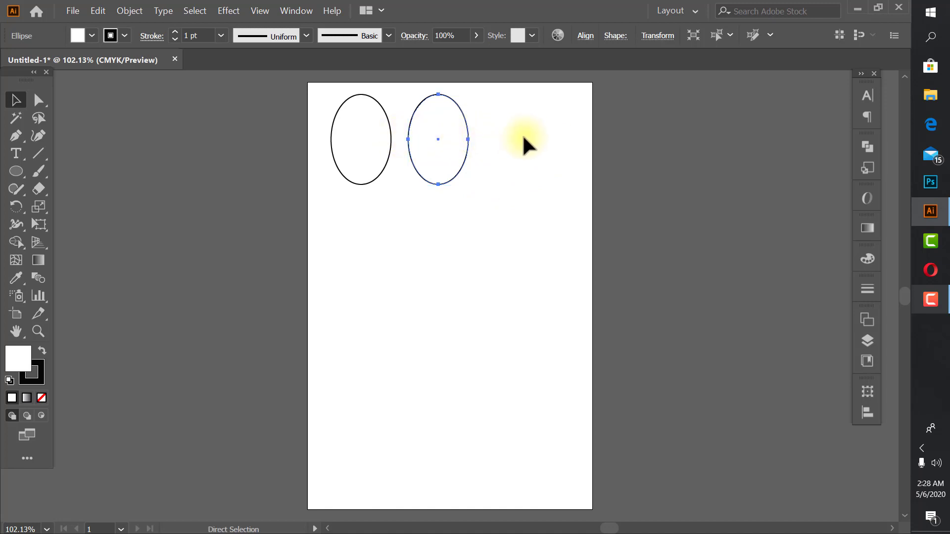
{"action": "key", "text": "ctrl+d"}
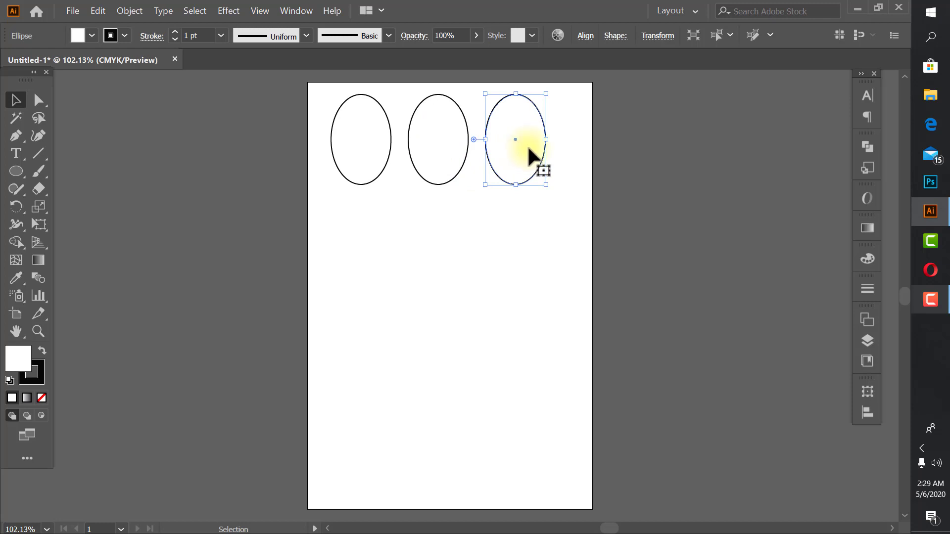
- Select the row of three ellipses, copy it straight down, and repeat the transformation twice to build four rows, leaving nothing selected
{"action": "left_click_drag", "start_coordinate": [318, 95], "coordinate": [560, 154]}
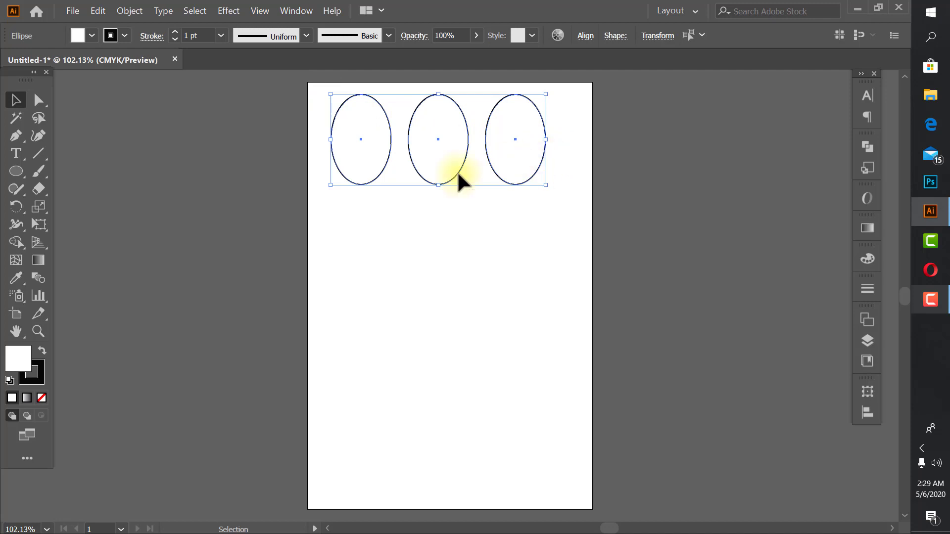
{"action": "left_click", "coordinate": [426, 229]}
{"action": "left_click_drag", "start_coordinate": [464, 142], "coordinate": [550, 160]}
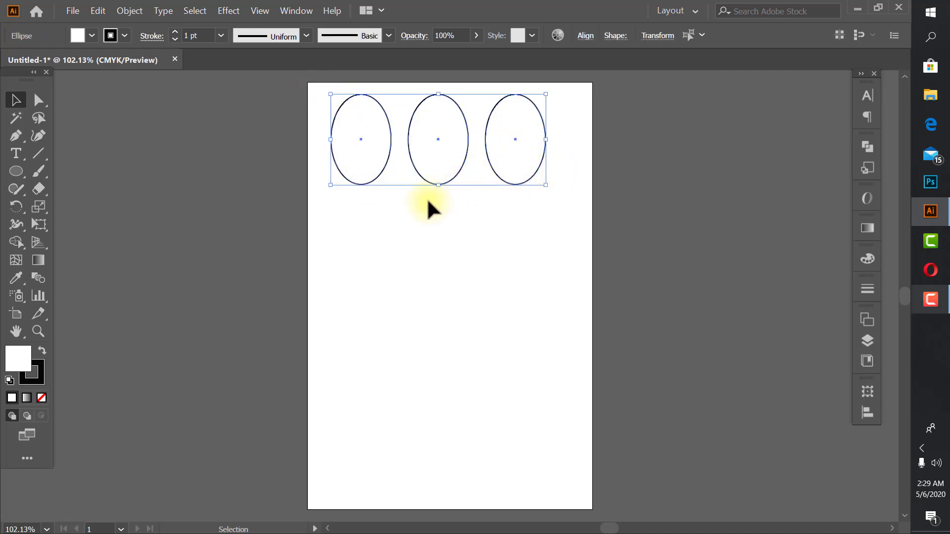
{"action": "left_click_drag", "start_coordinate": [436, 168], "coordinate": [434, 248]}
{"action": "key", "text": "shift"}
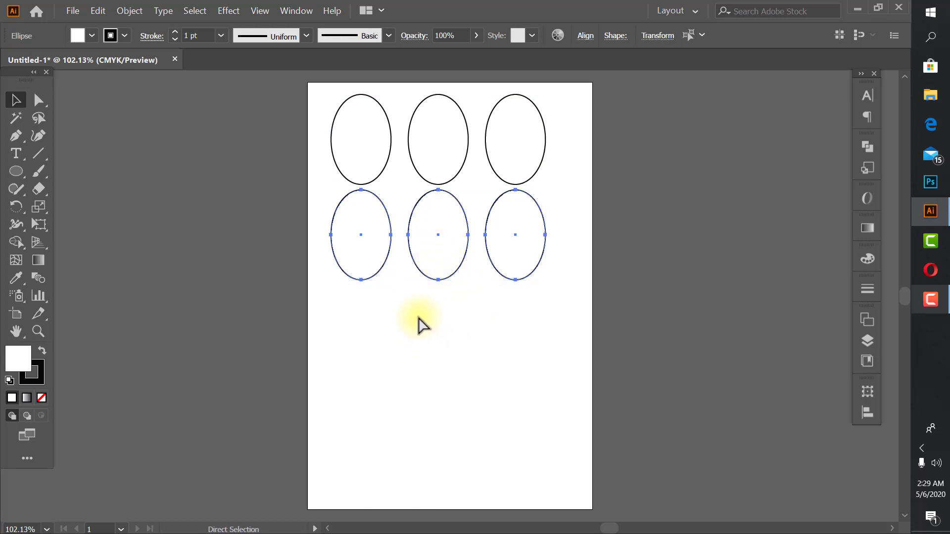
{"action": "key", "text": "ctrl+d"}
{"action": "key", "text": "ctrl+d"}
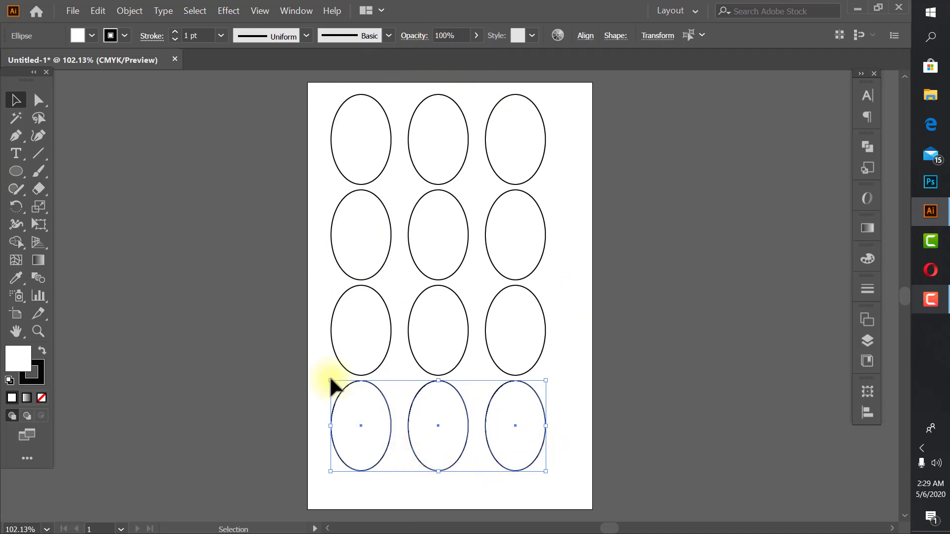
{"action": "left_click", "coordinate": [565, 500]}
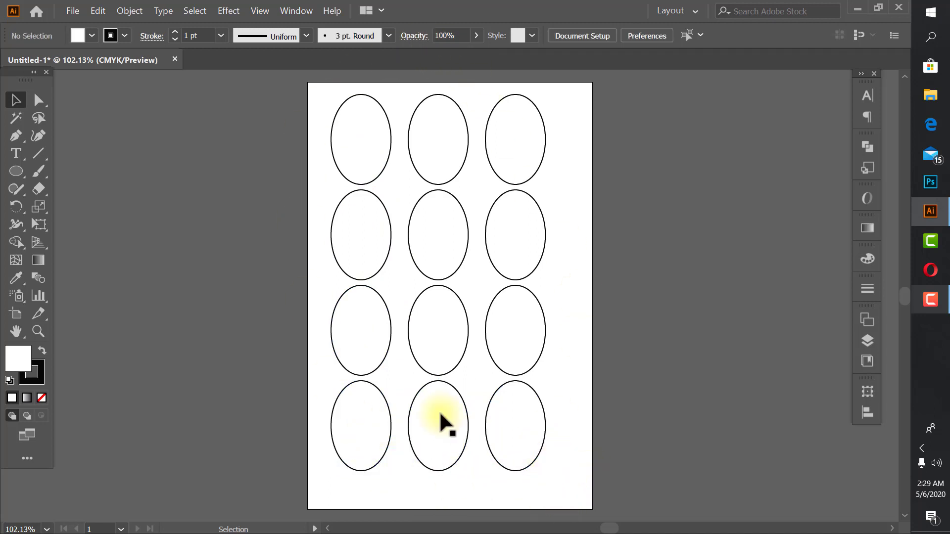